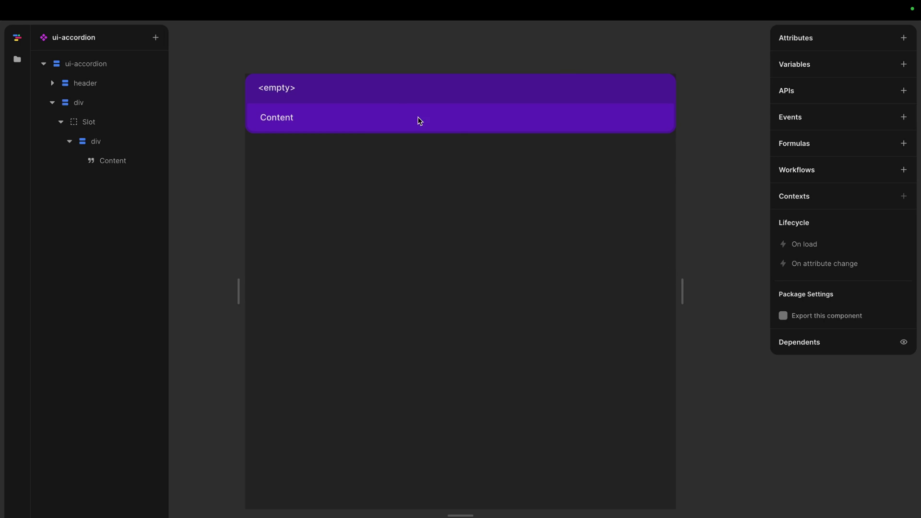
- Inspect the accordion's header and Content elements and the component's settings
click(310, 81)
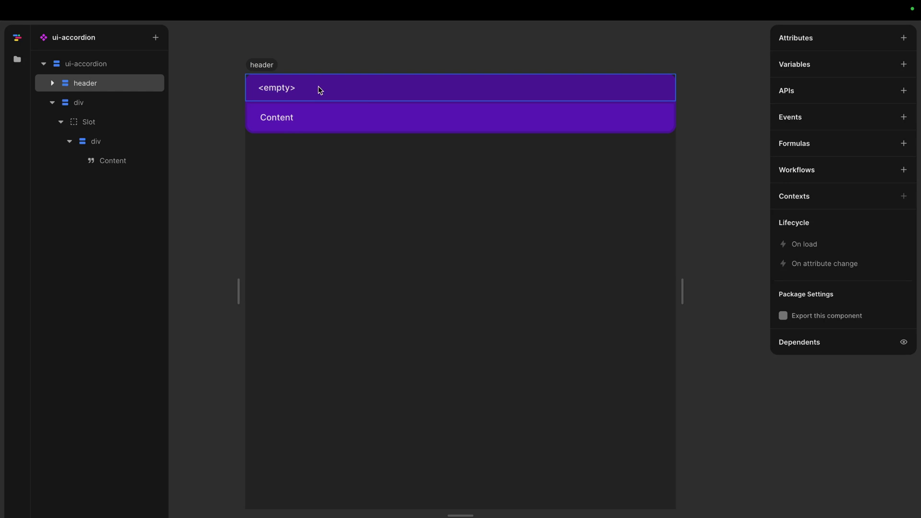
click(326, 120)
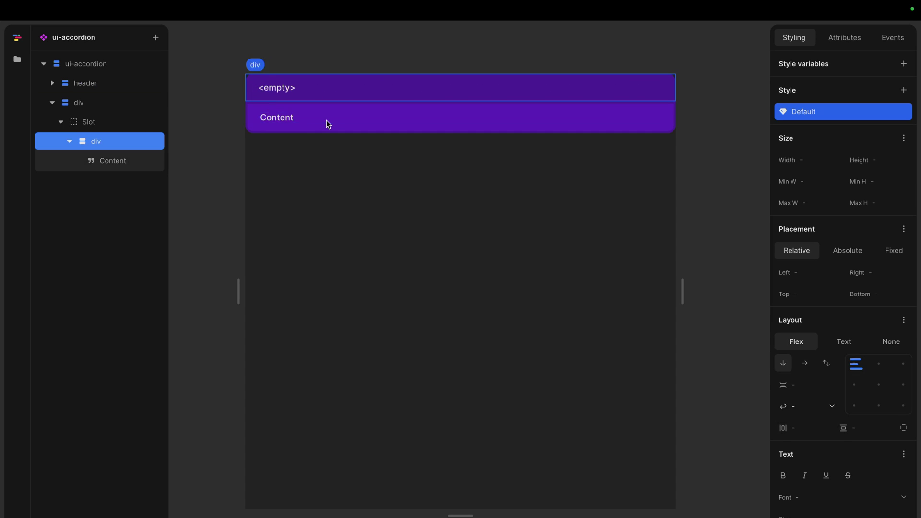
click(331, 91)
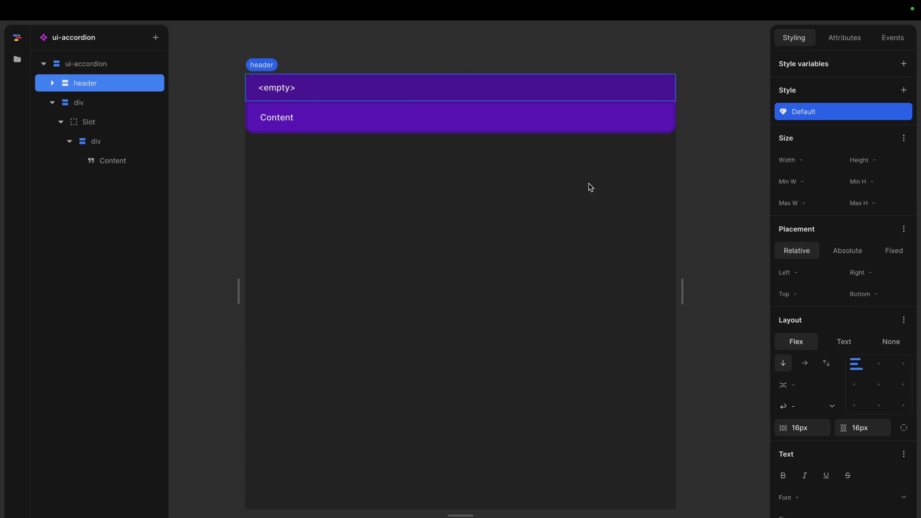
click(695, 174)
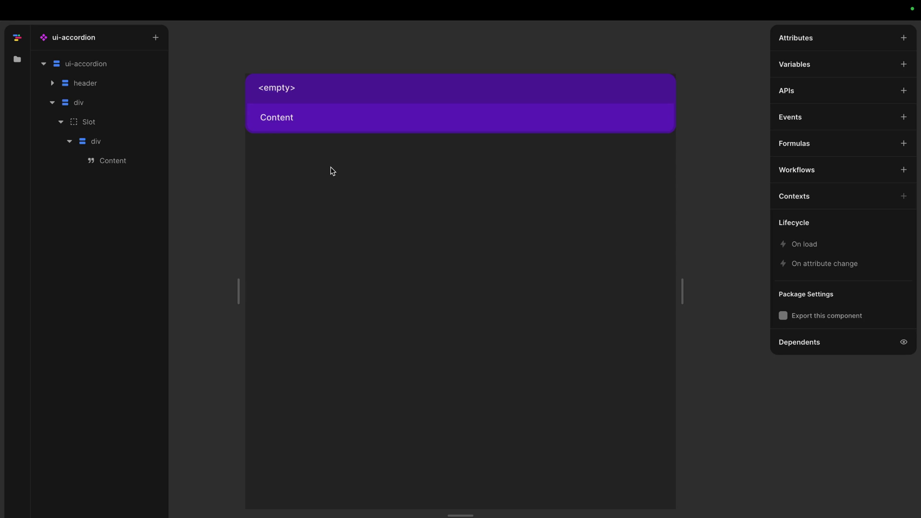
click(340, 100)
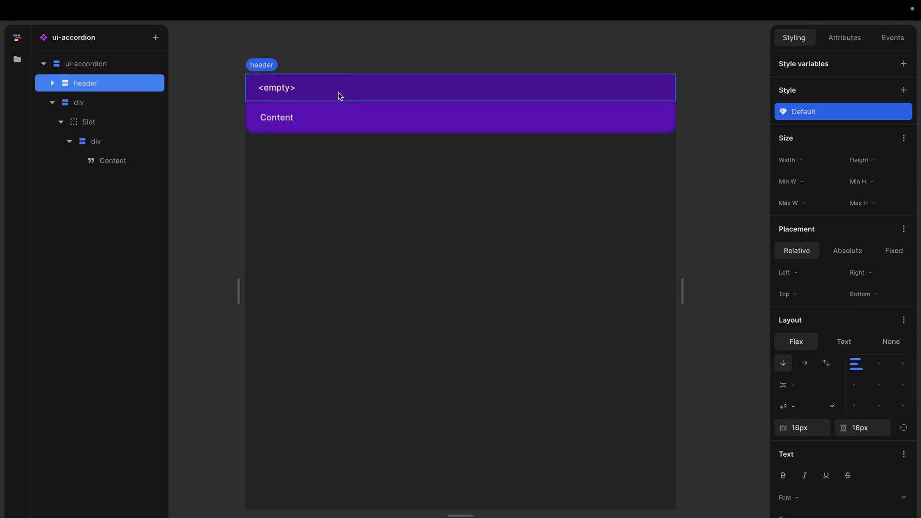
click(402, 178)
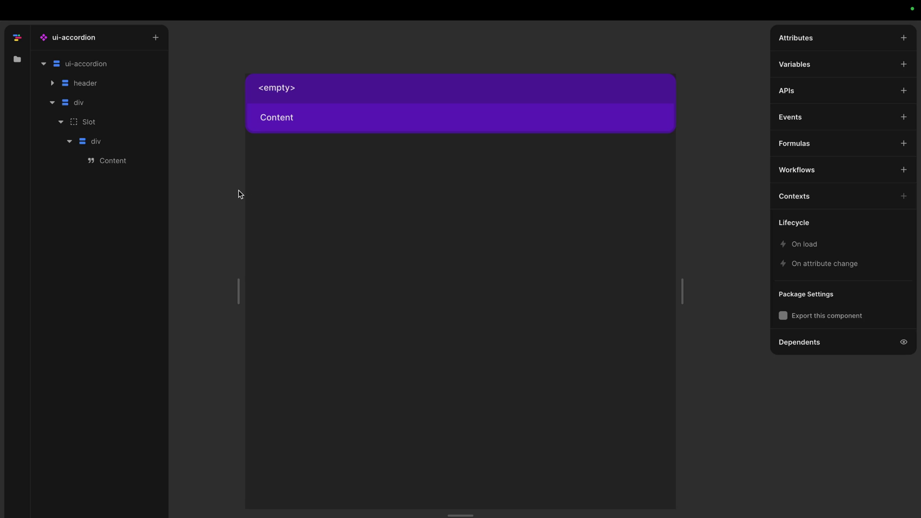
- Create a new component with prefix 'ui' and name 'accordions'
click(19, 64)
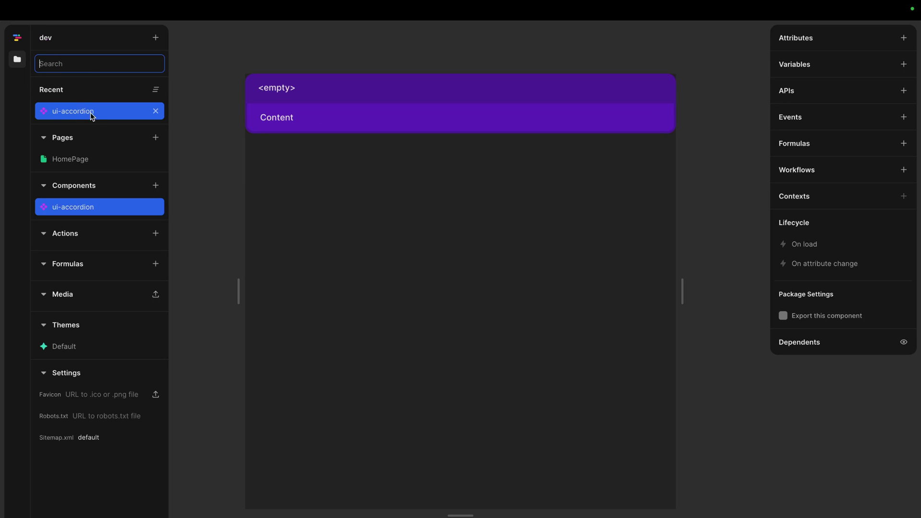
click(155, 186)
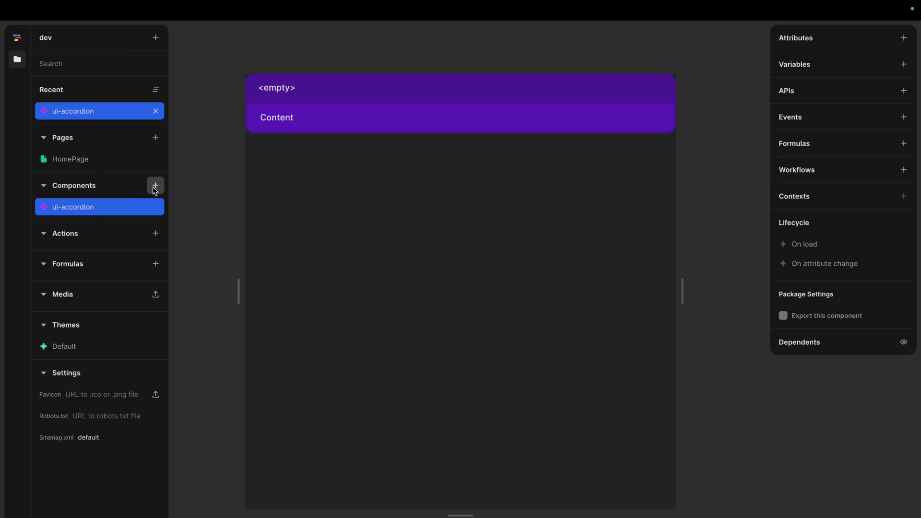
double_click(376, 333)
text(ui)
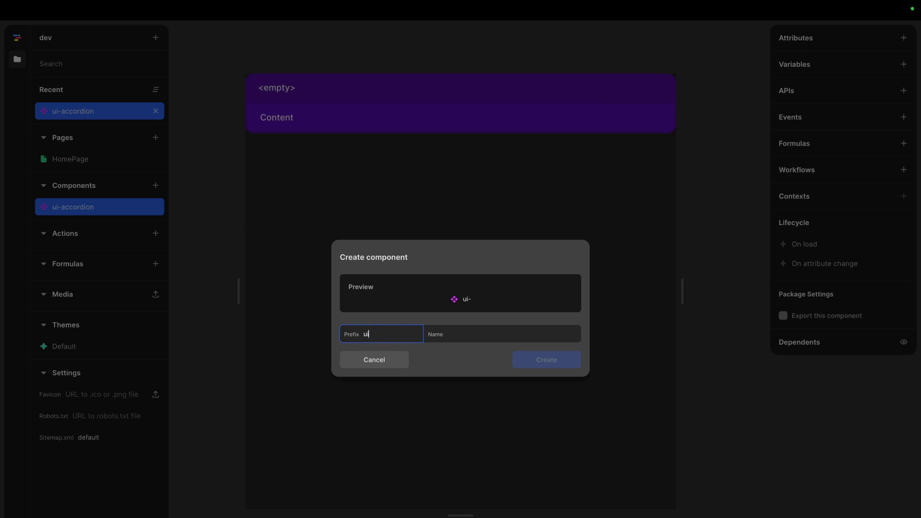
key(Tab)
text(accordions)
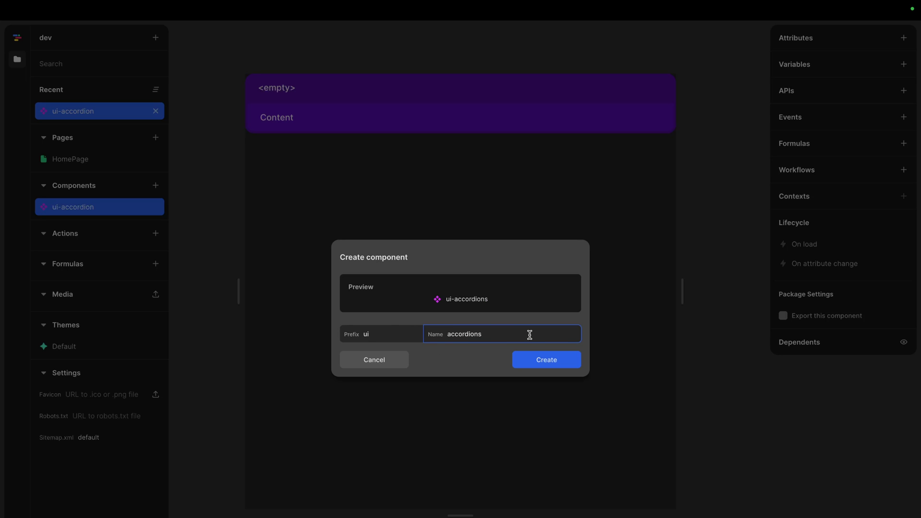
click(544, 356)
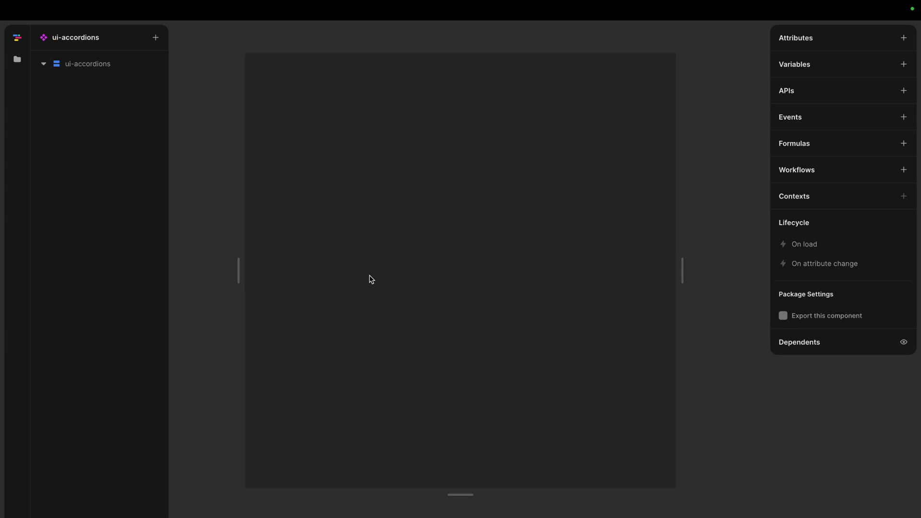
- Add a Slot element as a child of the ui-accordions root element
click(94, 66)
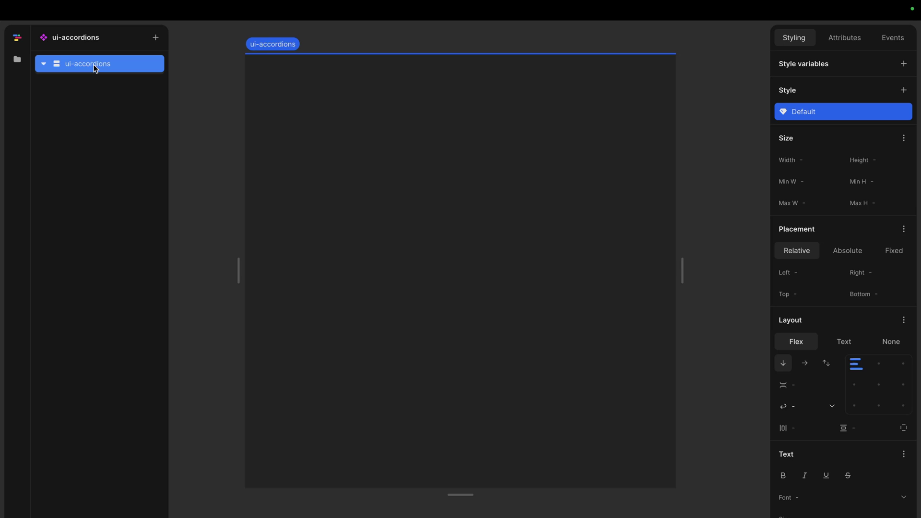
right_click(94, 65)
click(103, 74)
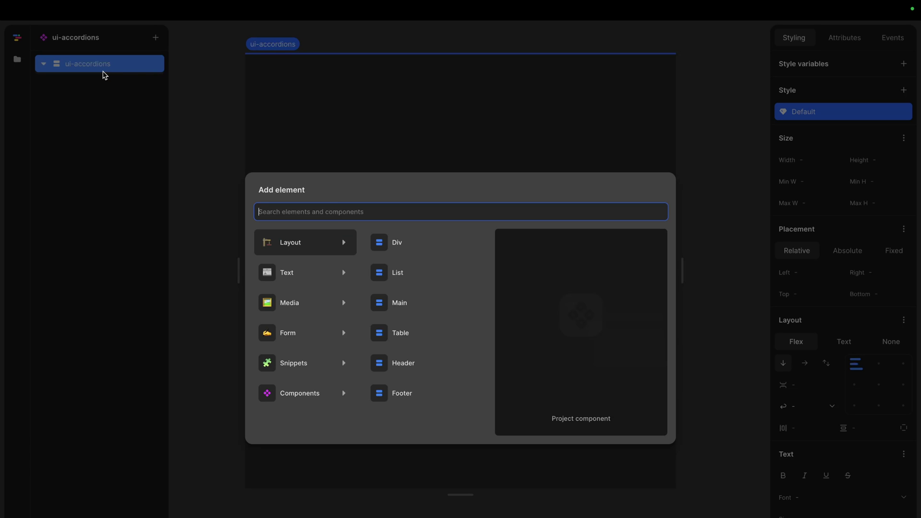
text(slot)
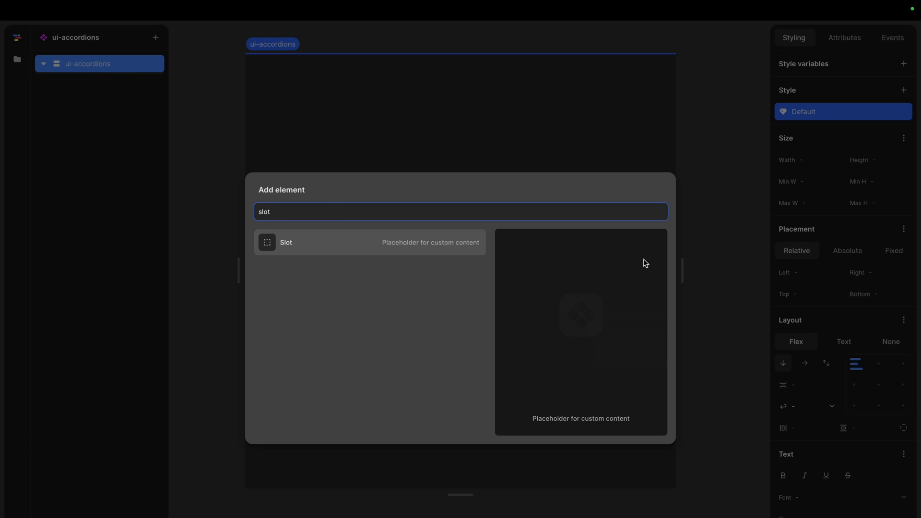
click(387, 254)
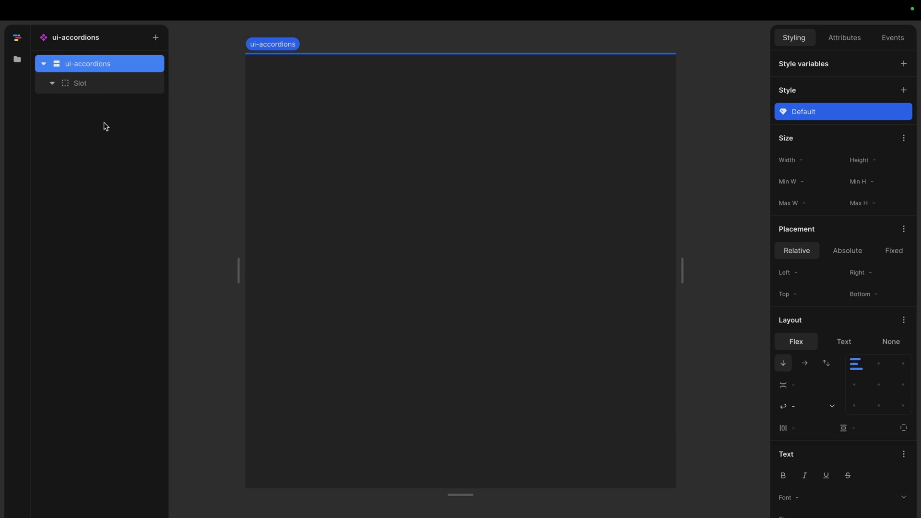
click(43, 64)
- Add a component variable named 'key' with its initial value set to null
click(849, 42)
click(764, 94)
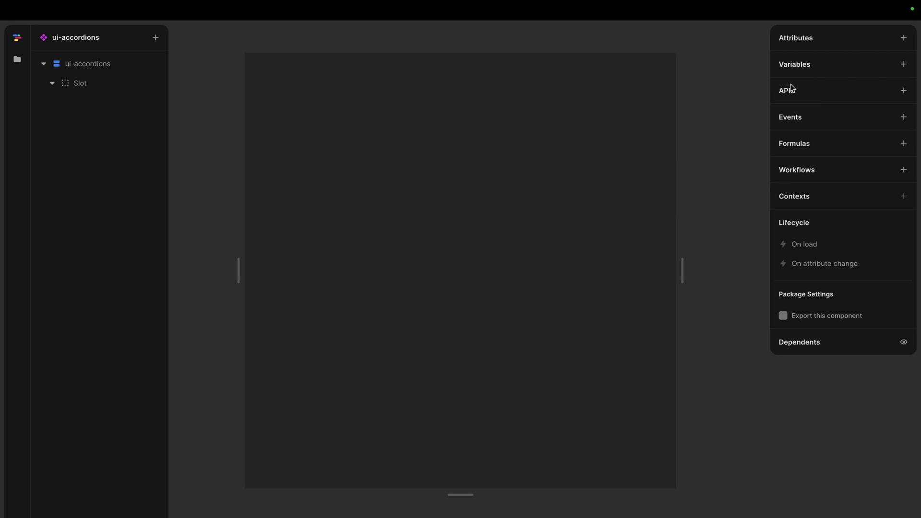
click(904, 64)
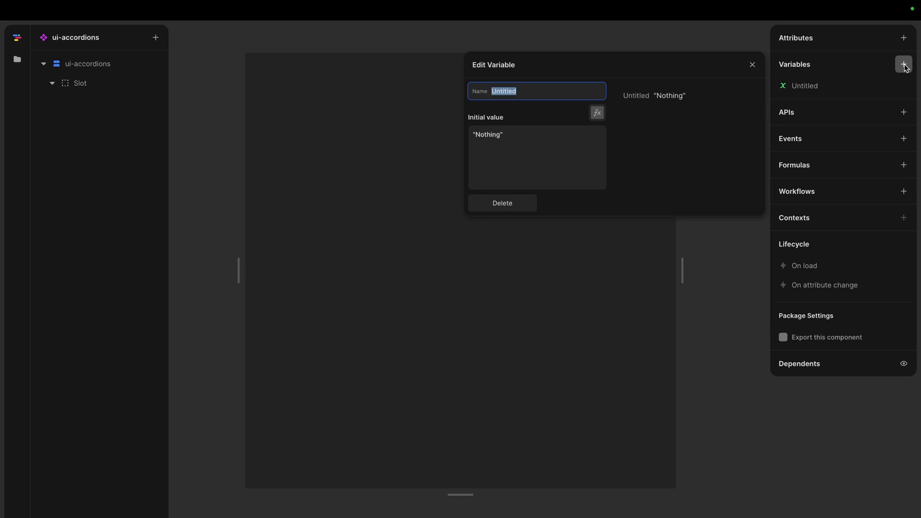
key(BackSpace)
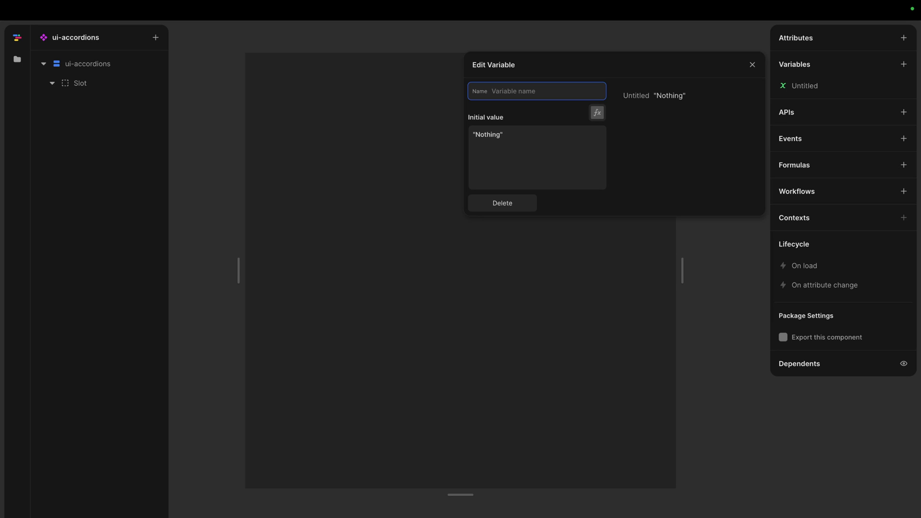
text(key)
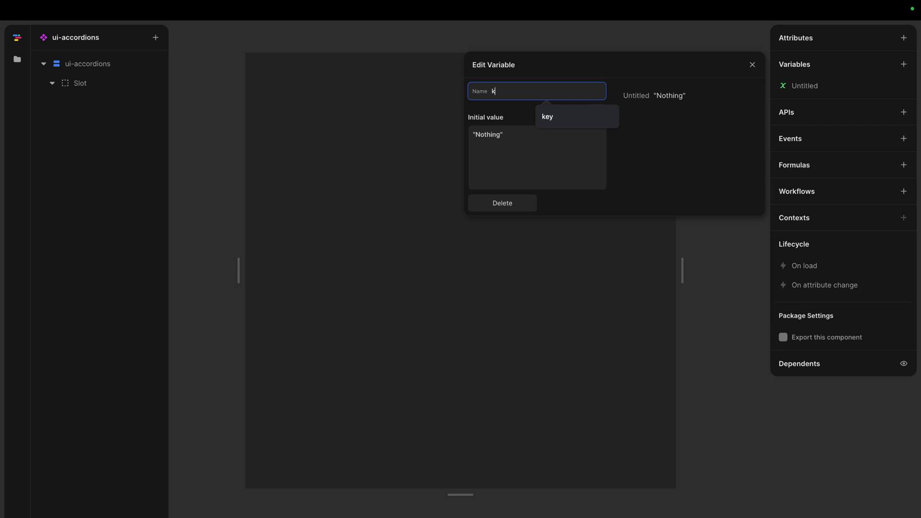
click(559, 164)
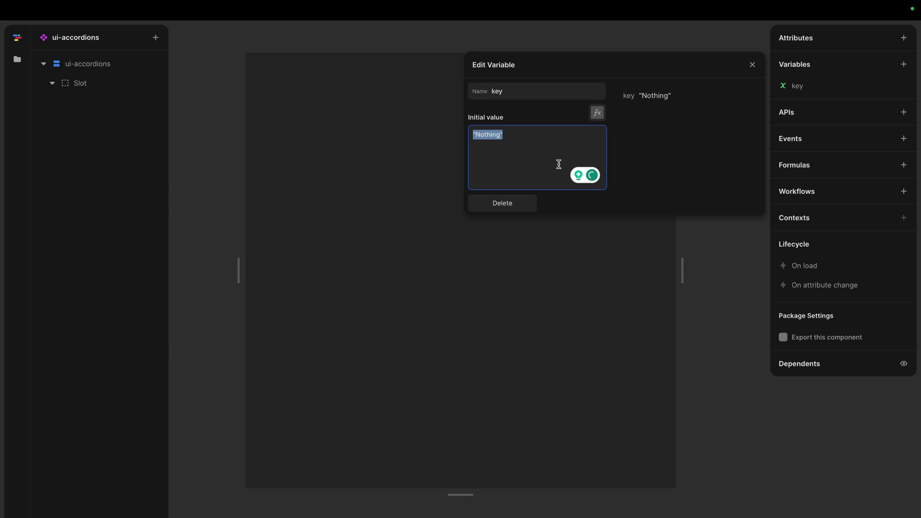
click(598, 113)
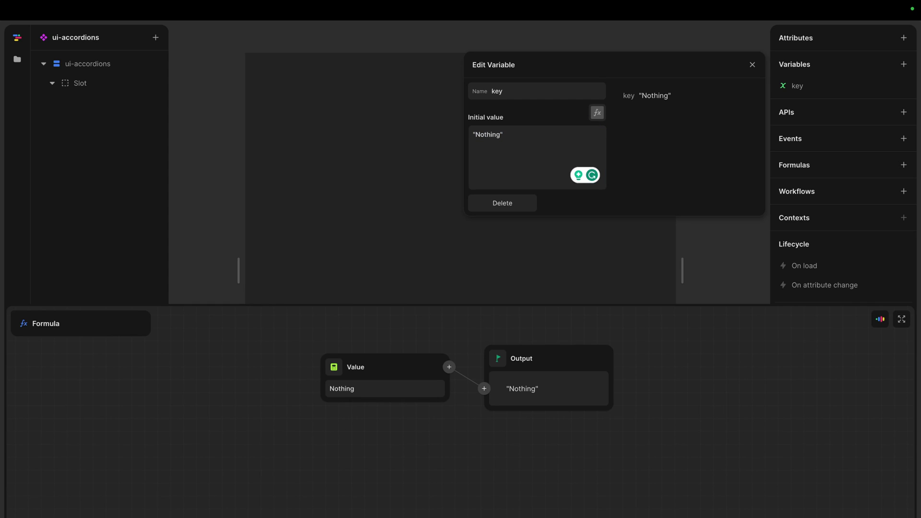
key(Escape)
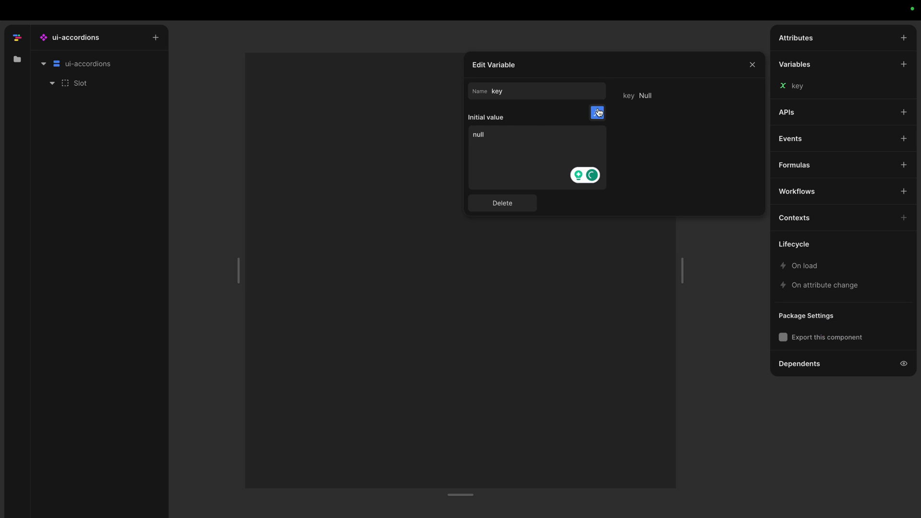
click(691, 278)
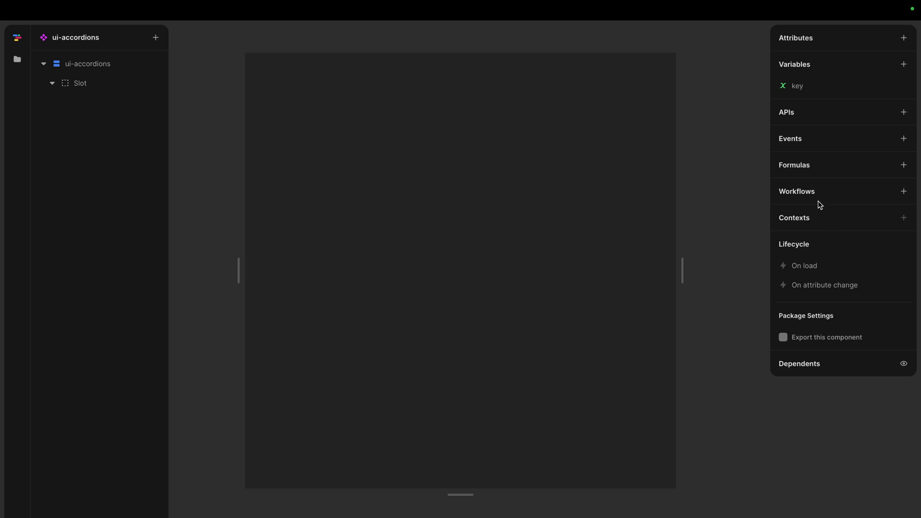
- Add a formula named 'key' that returns the key variable, exposed in context
click(904, 165)
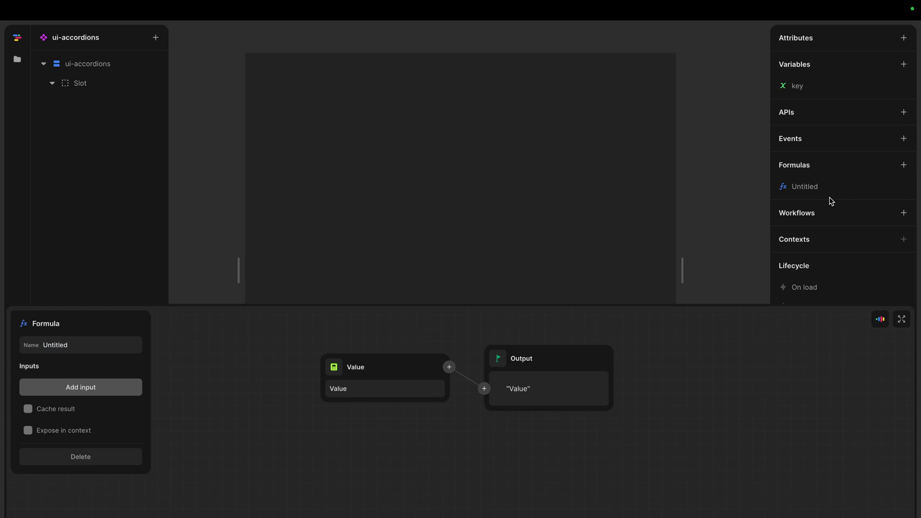
click(77, 340)
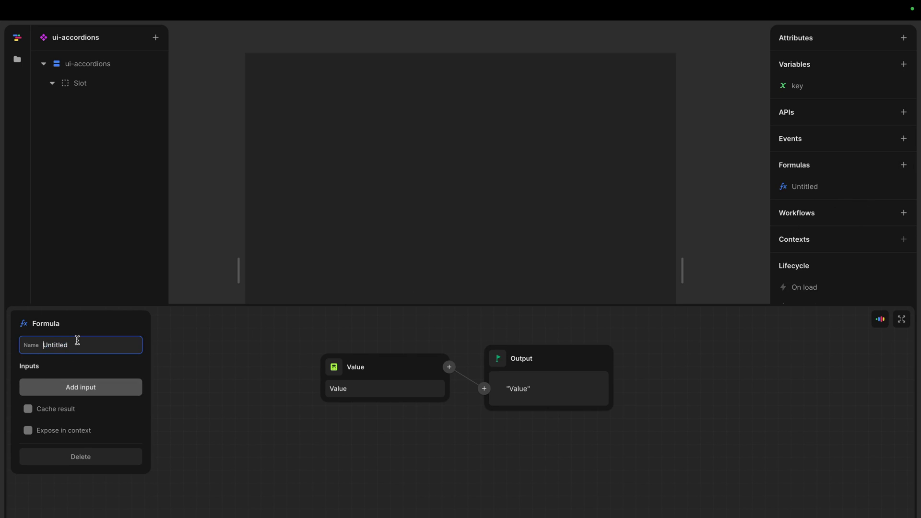
click(335, 366)
click(366, 404)
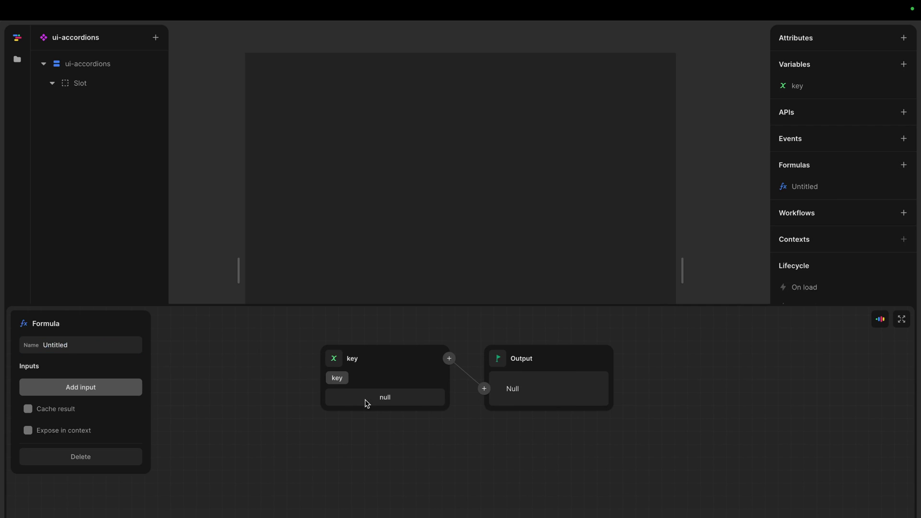
double_click(80, 347)
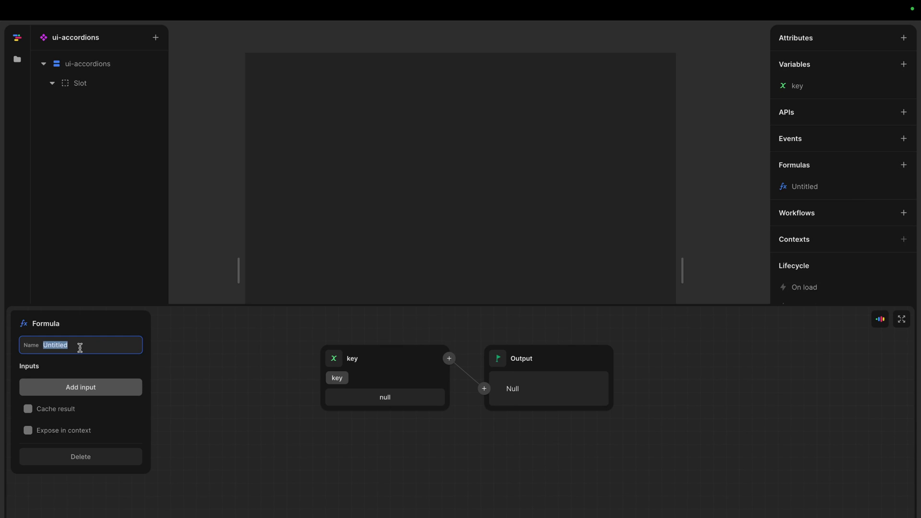
text(key)
double_click(98, 344)
click(73, 431)
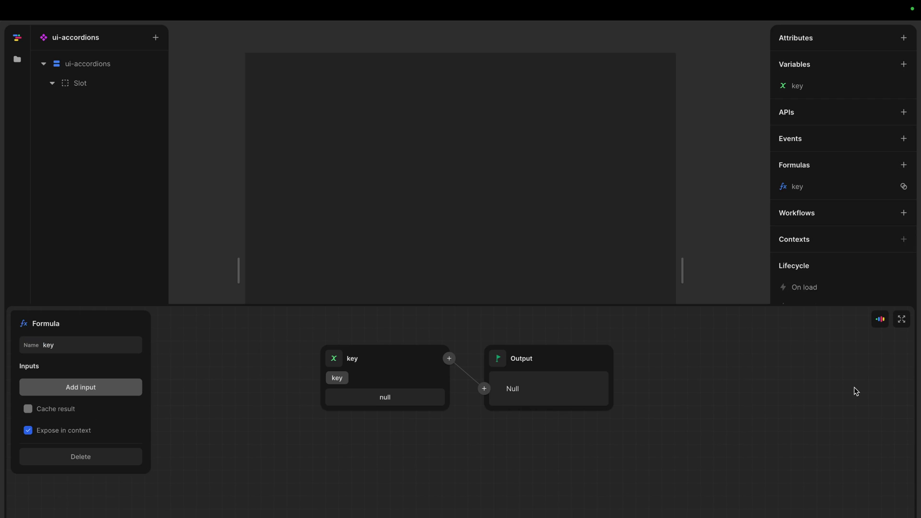
click(728, 261)
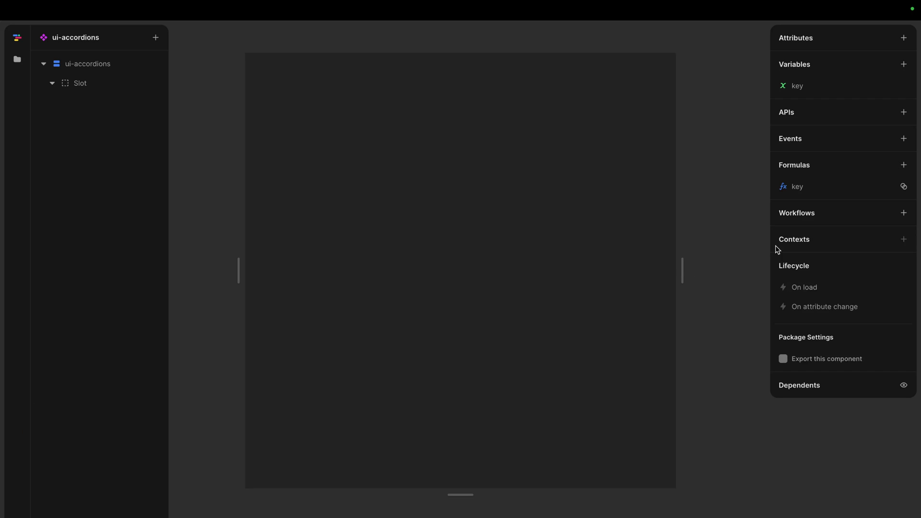
- Create a 'Set key' workflow setting the key variable from the key formula, exposed in context
click(904, 213)
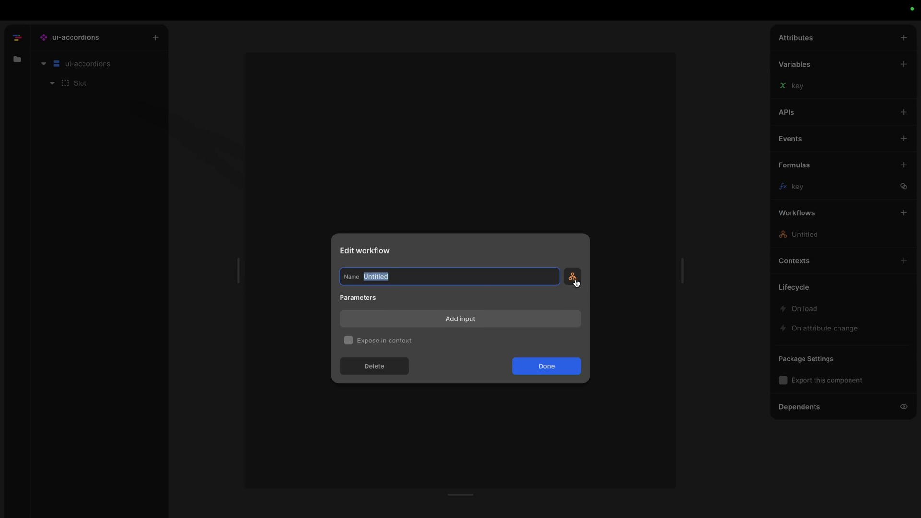
text(Set key)
click(572, 278)
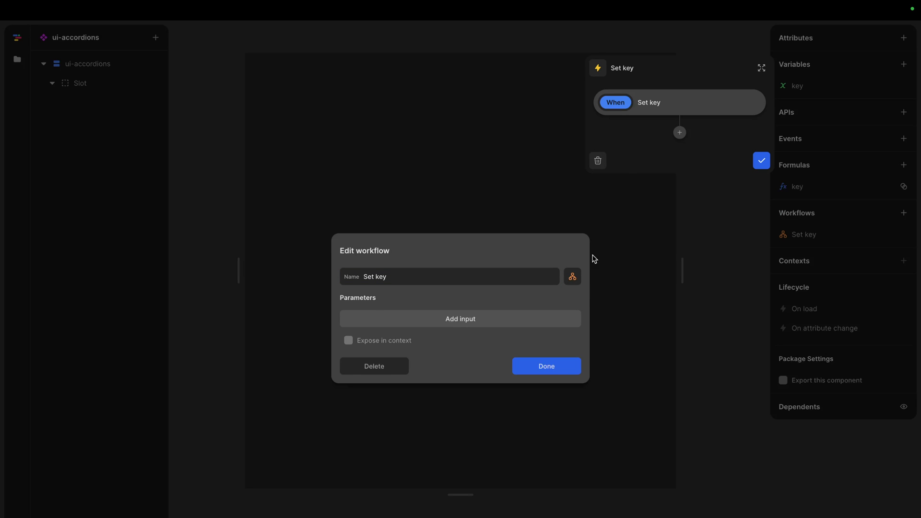
click(680, 132)
click(652, 176)
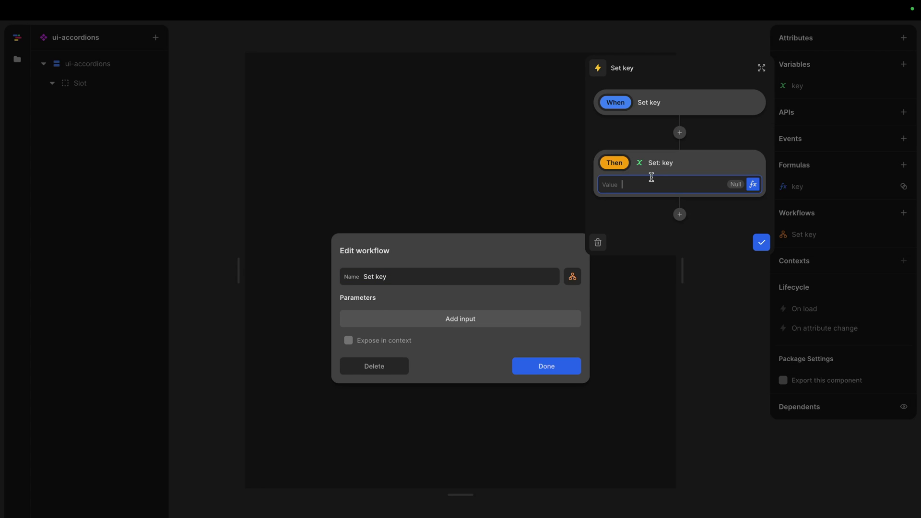
click(753, 185)
click(339, 360)
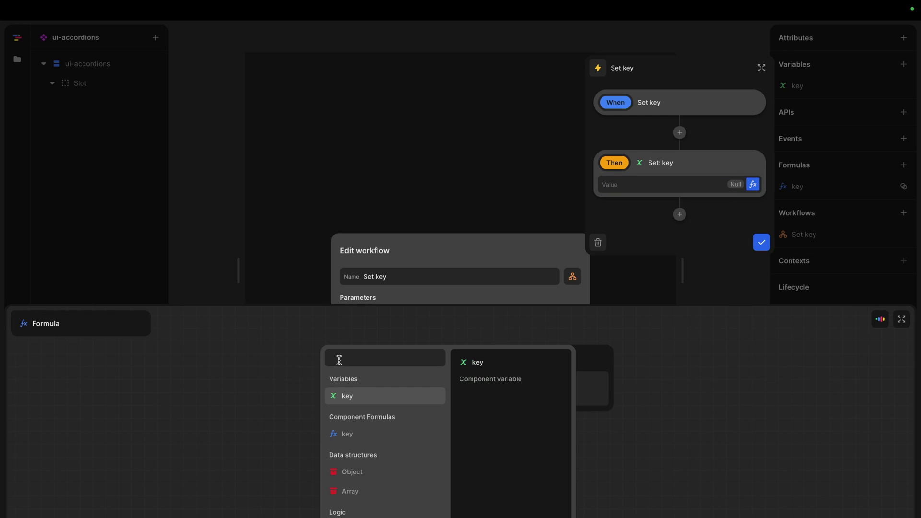
click(368, 434)
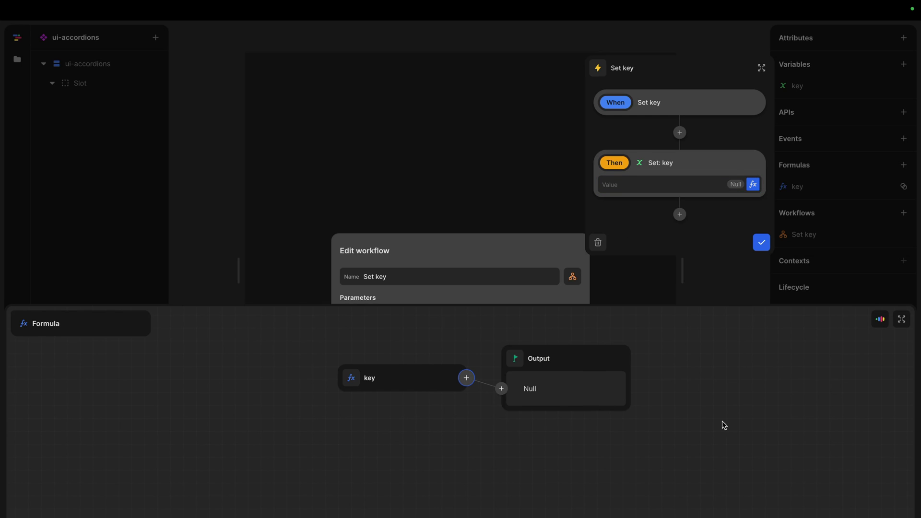
click(761, 243)
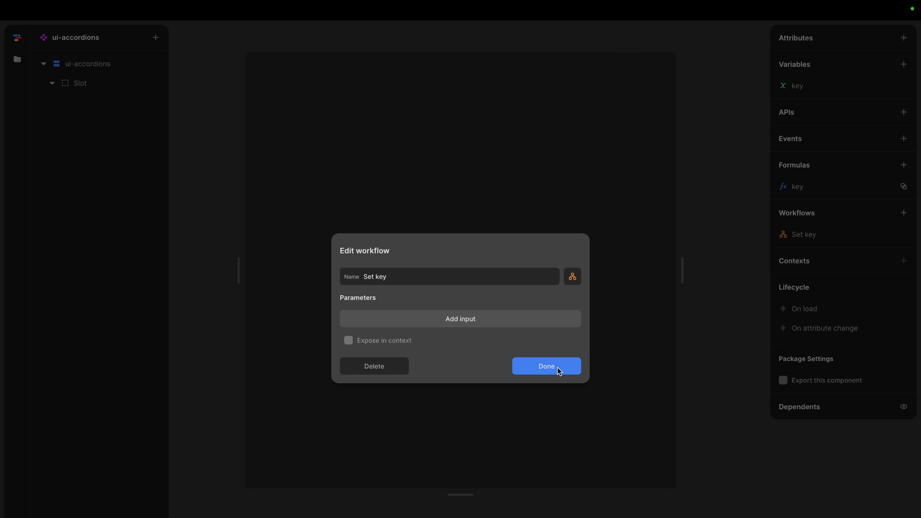
click(348, 340)
click(529, 367)
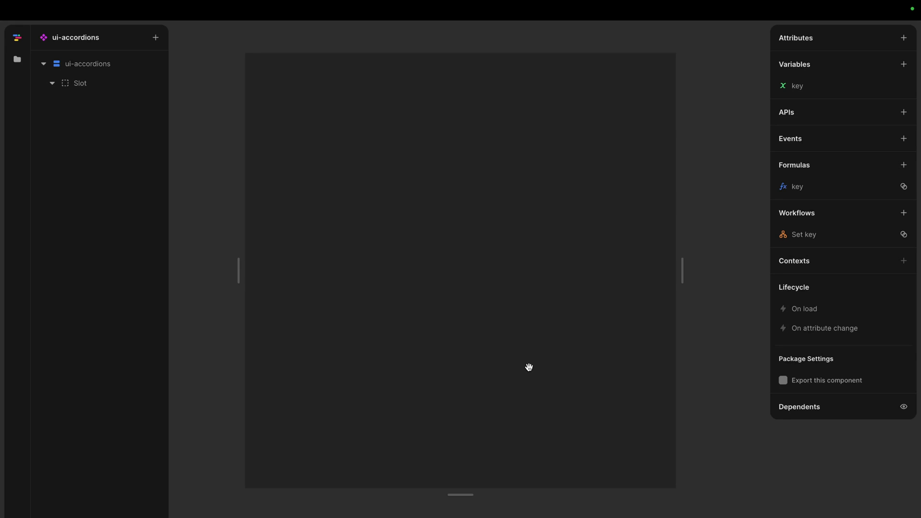
- In ui-accordion, add the ui-accordions context using its key formula and Set key workflow
click(17, 59)
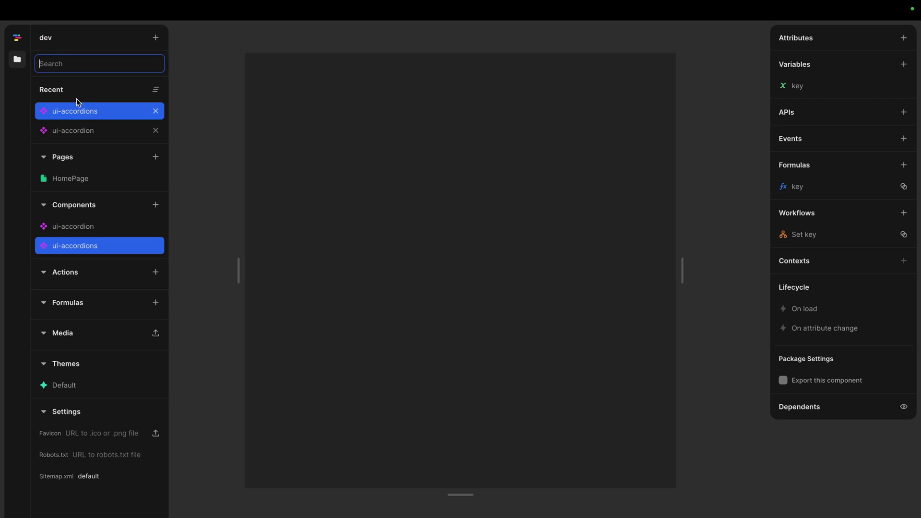
click(93, 137)
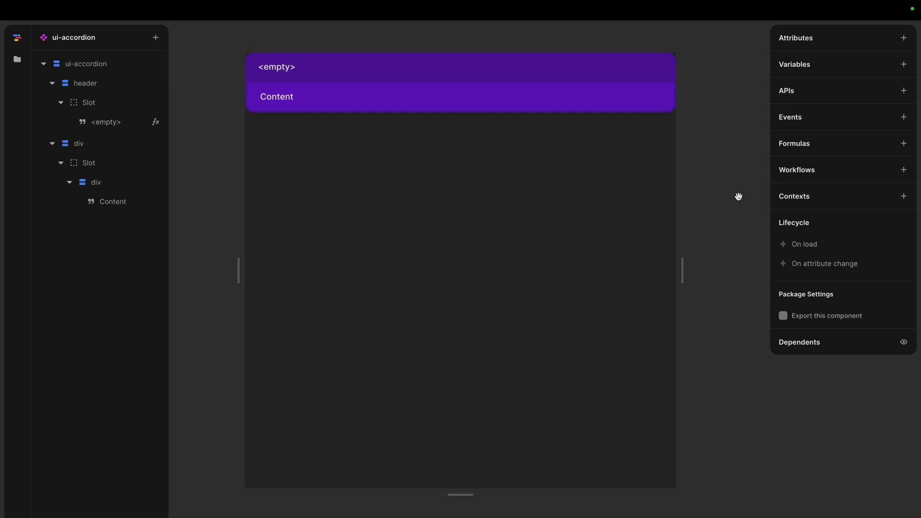
click(901, 202)
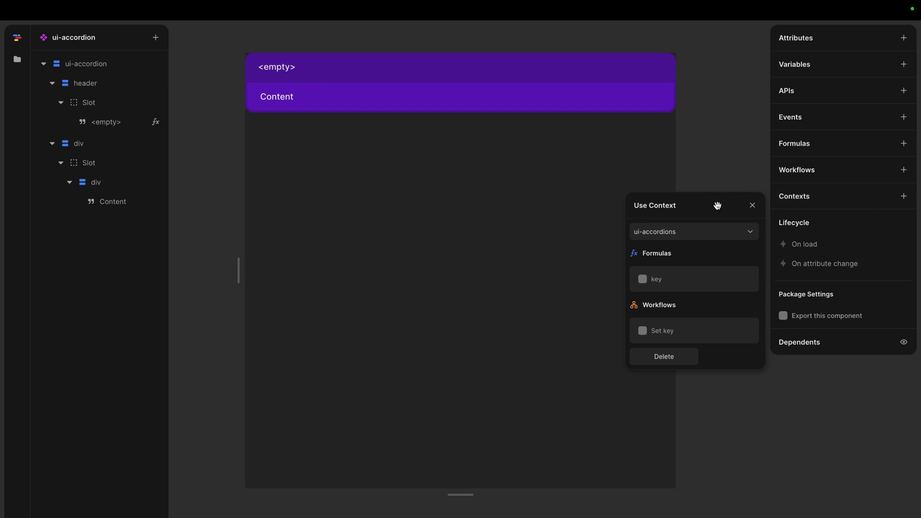
mouse_move(717, 205)
mouse_down()
mouse_move(697, 177)
mouse_move(717, 196)
mouse_up()
click(678, 221)
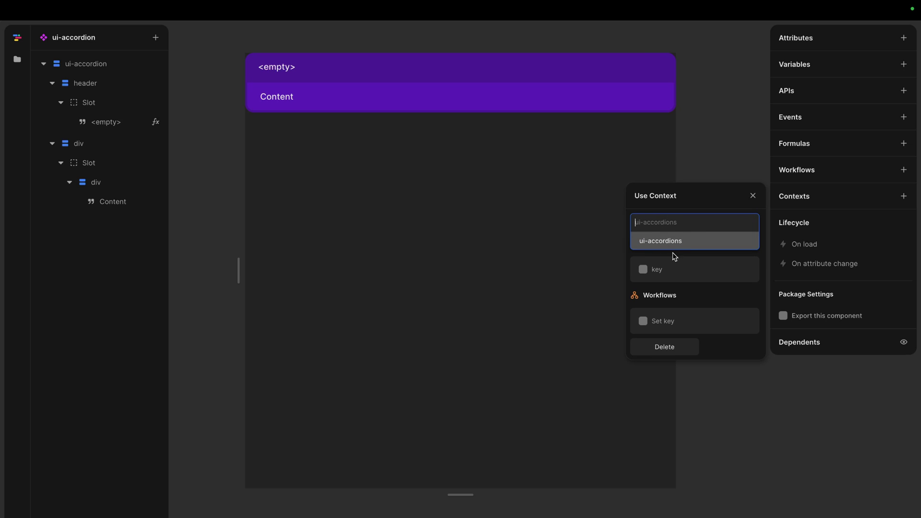
click(691, 240)
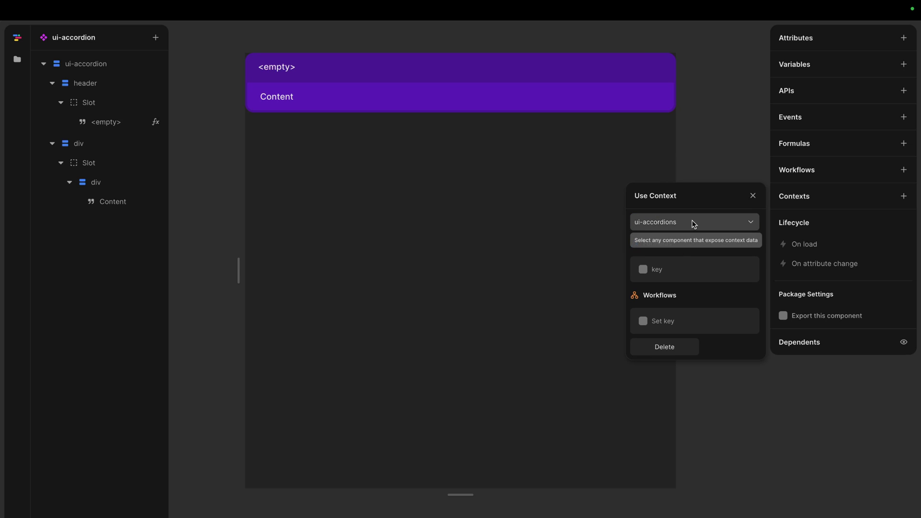
click(692, 221)
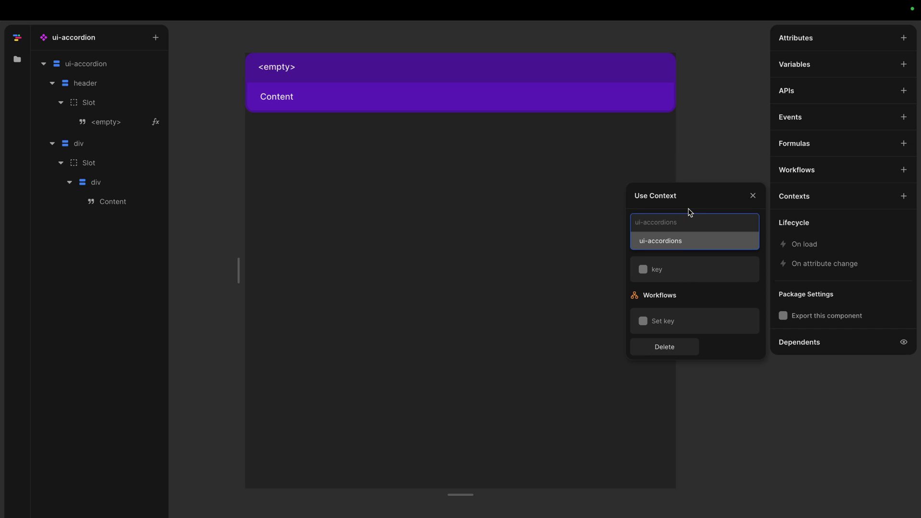
click(686, 241)
click(664, 273)
click(665, 321)
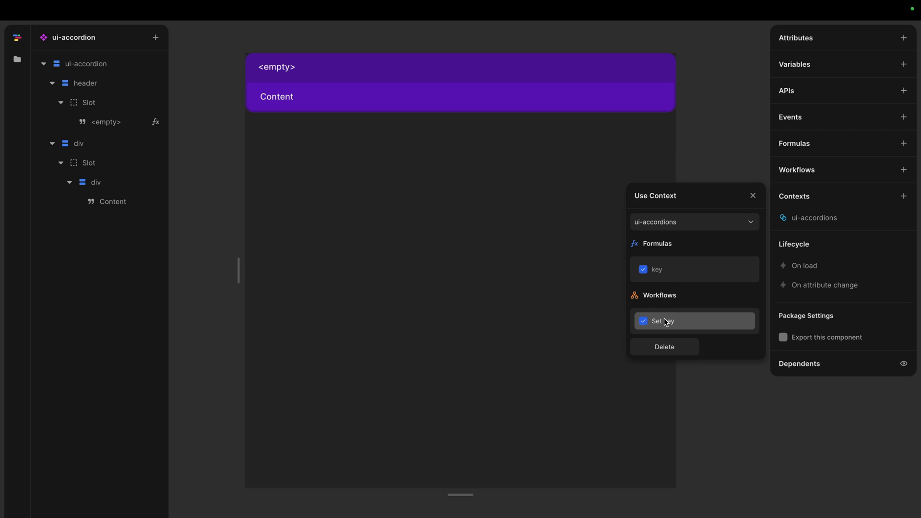
click(739, 378)
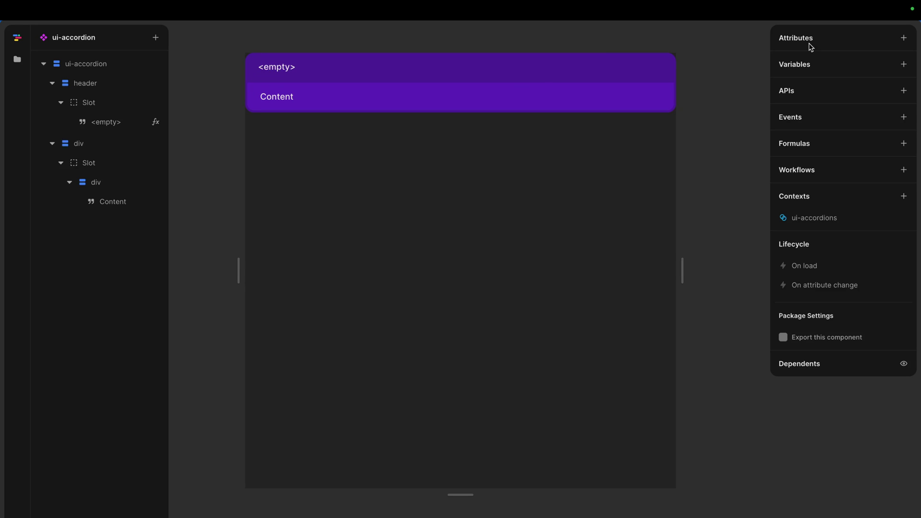
- Add an attribute, then delete the resulting Untitled attribute
click(904, 38)
click(752, 42)
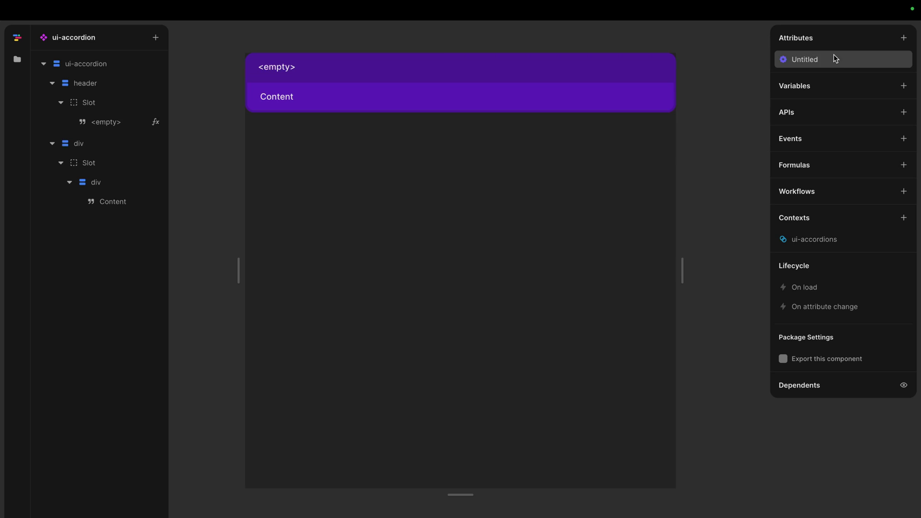
click(835, 58)
click(466, 181)
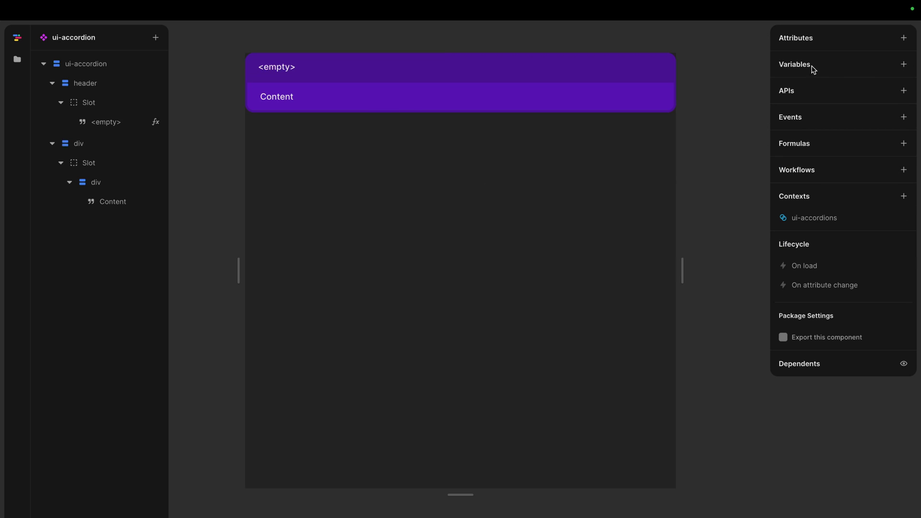
- Add a variable named 'key' whose initial value is a Random number formula
click(904, 65)
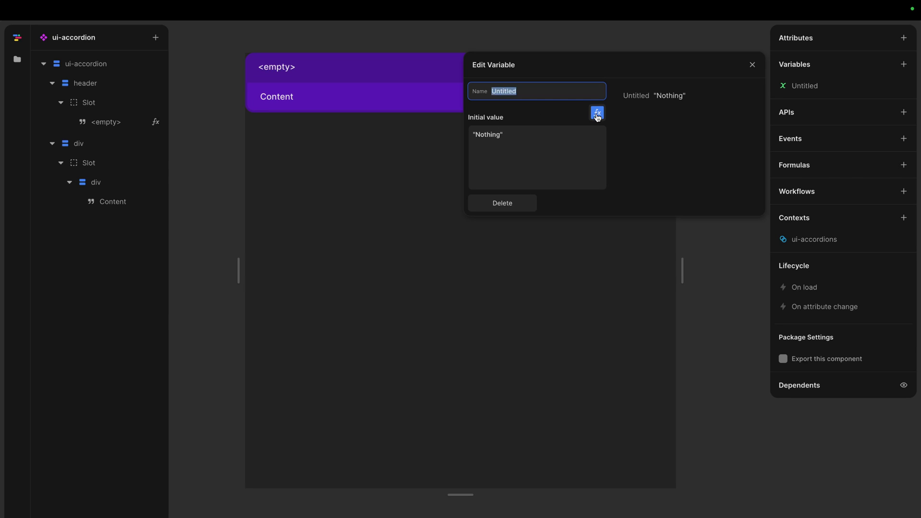
text(key)
key(ctrl+a)
click(649, 153)
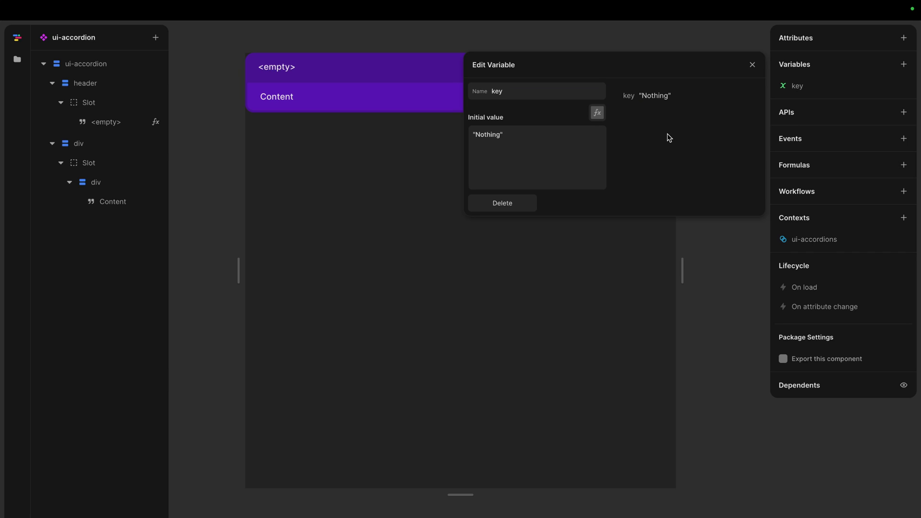
click(598, 116)
click(337, 368)
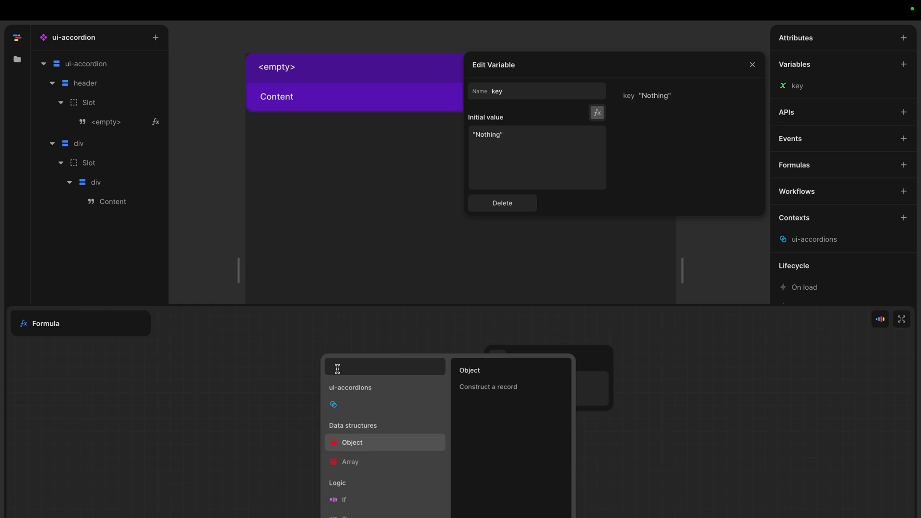
text(ran)
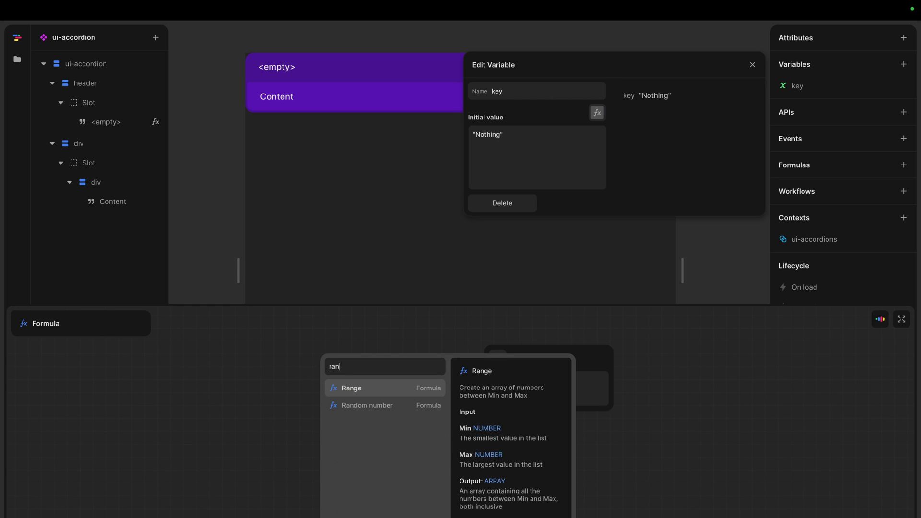
click(387, 406)
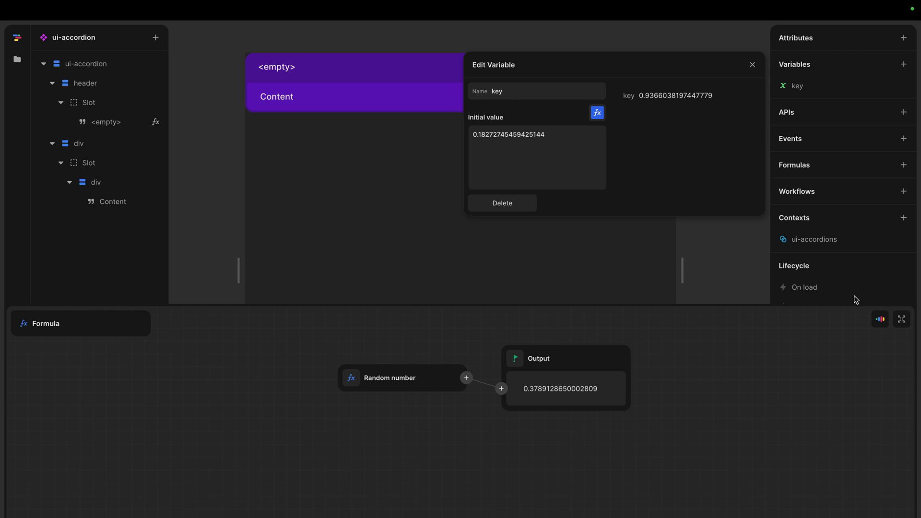
click(712, 258)
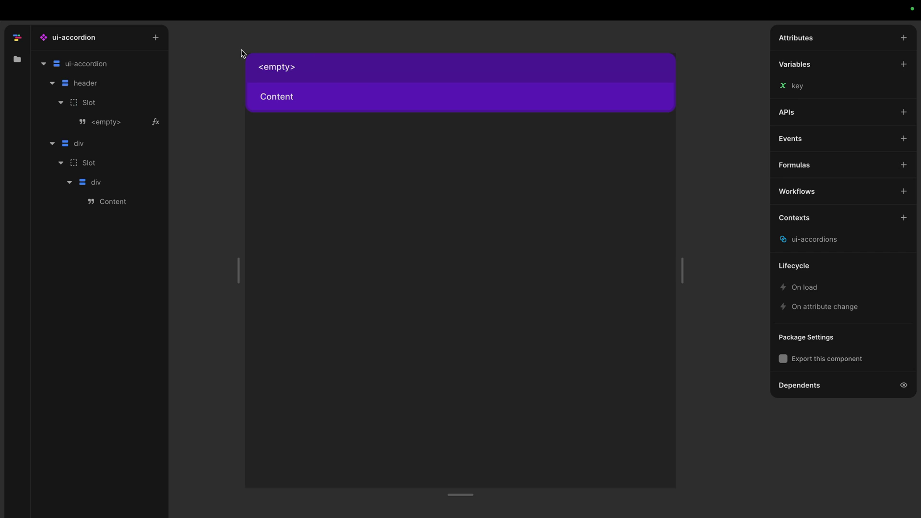
- Add a click event on the accordion header running the ui-accordions Set key workflow
click(353, 76)
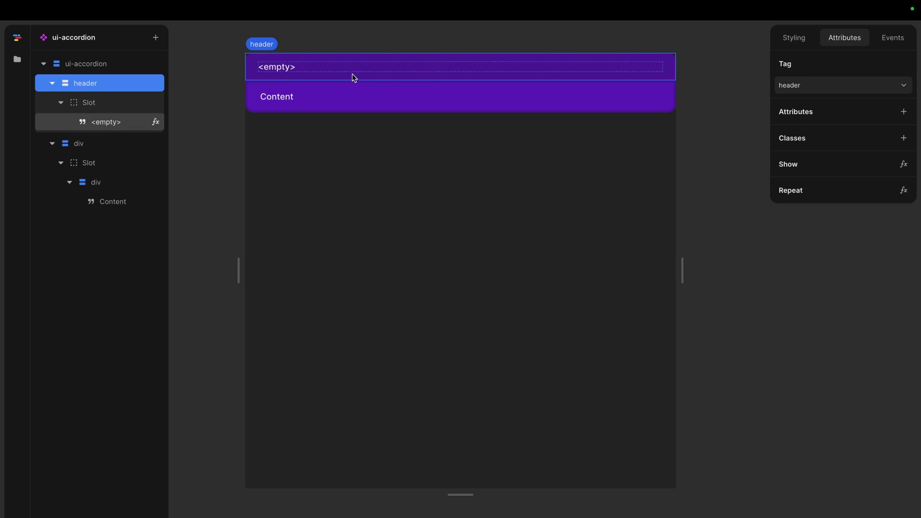
click(886, 41)
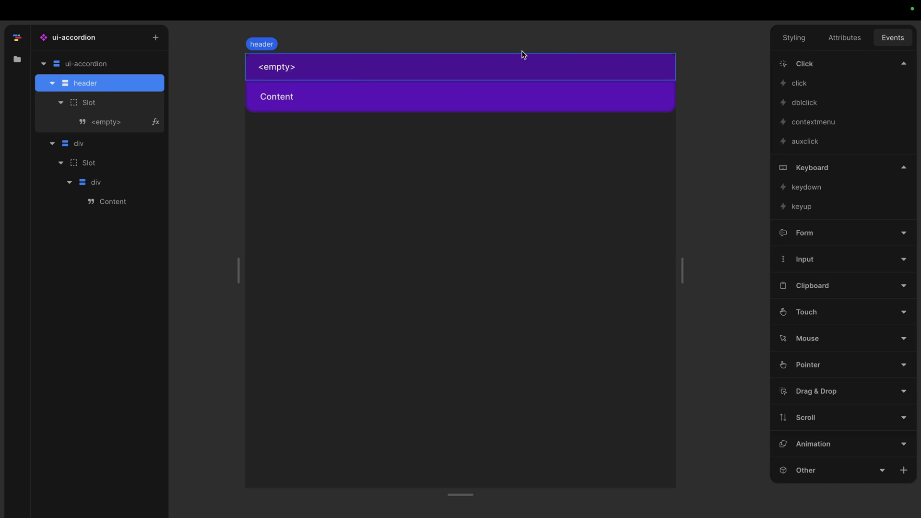
click(853, 90)
click(680, 132)
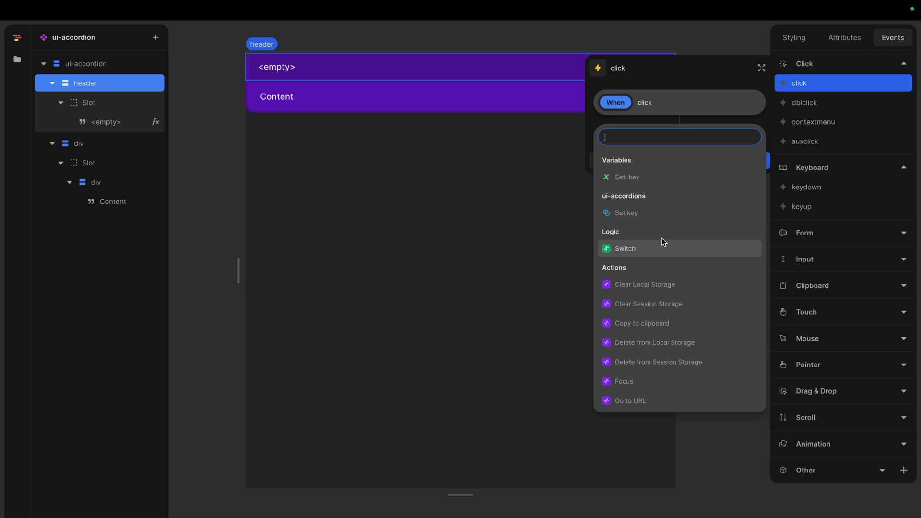
click(655, 216)
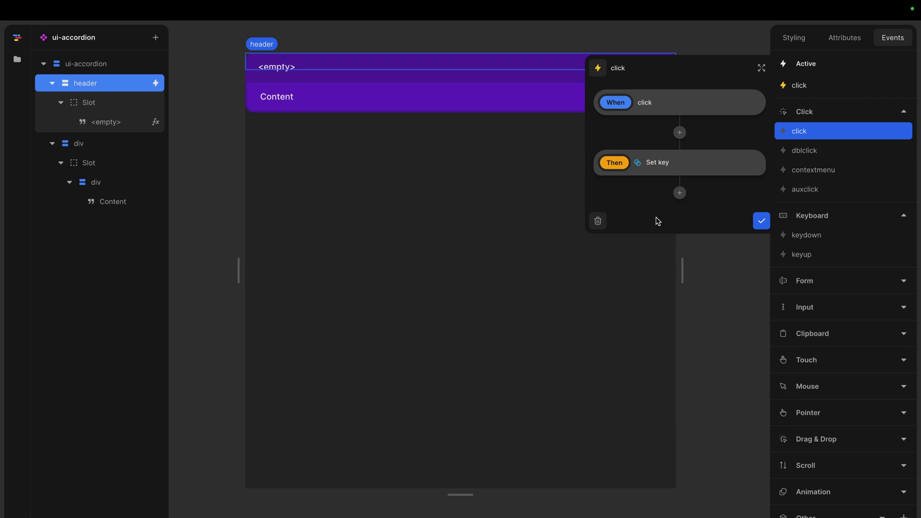
click(761, 221)
key(Escape)
- In ui-accordions, add a 'New key' parameter with test value 'abc' to Set key
click(17, 59)
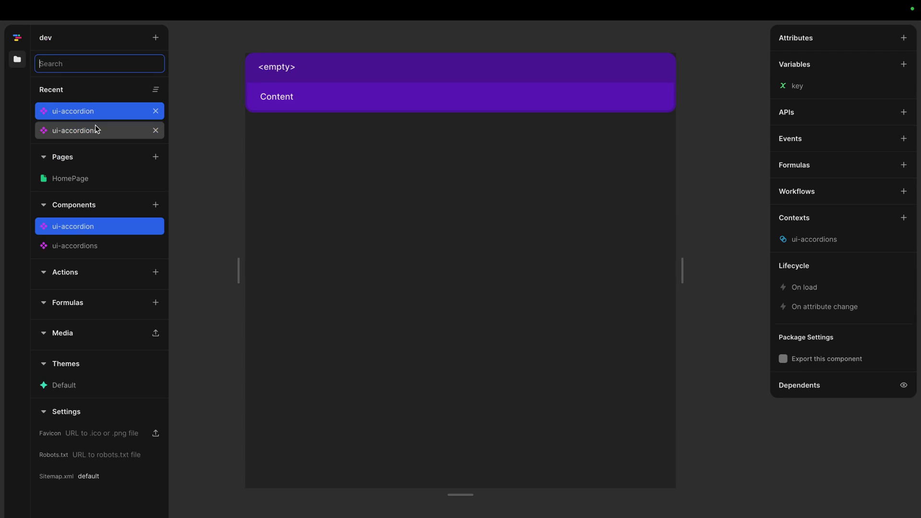
click(95, 126)
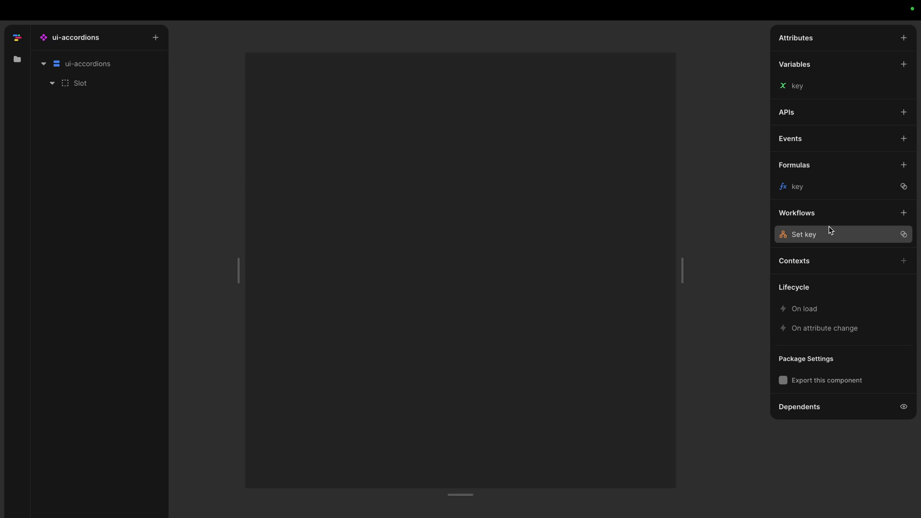
click(845, 237)
click(480, 320)
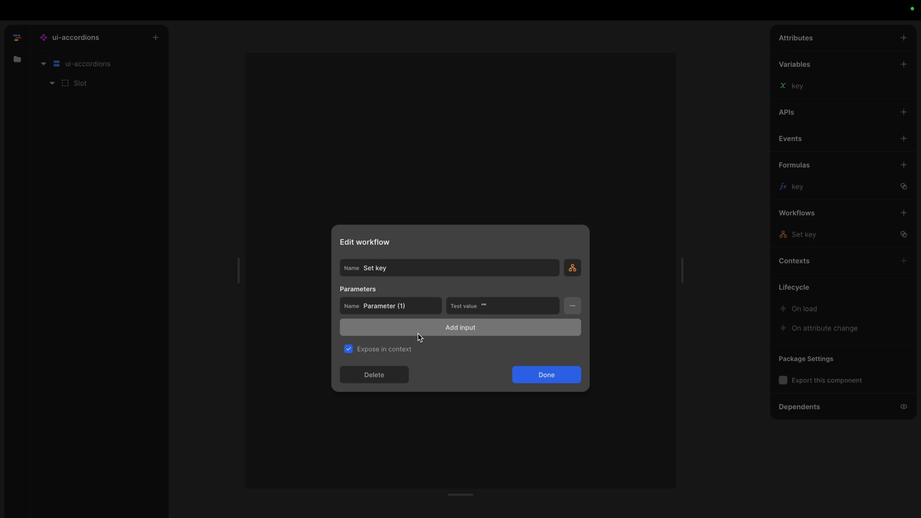
text(New key)
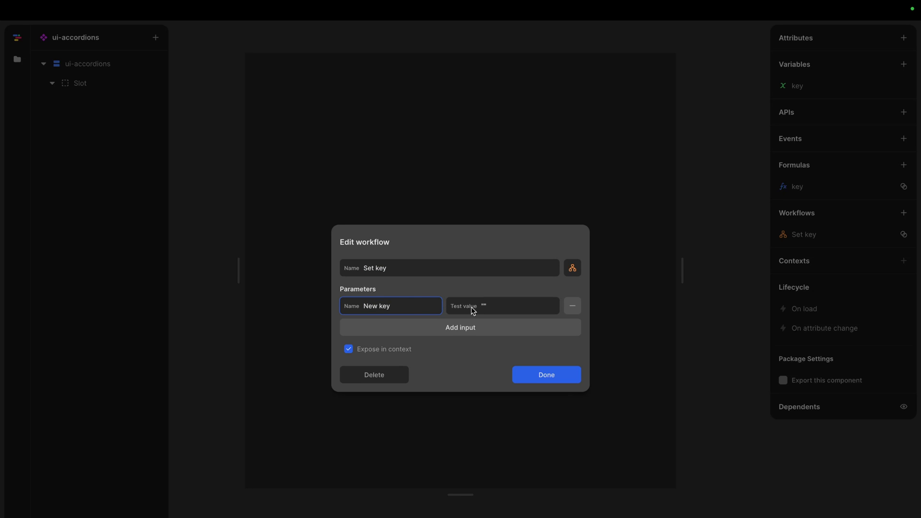
click(512, 300)
text(abc)
click(512, 294)
- Make the Set: key step use the New key parameter as its value
click(571, 269)
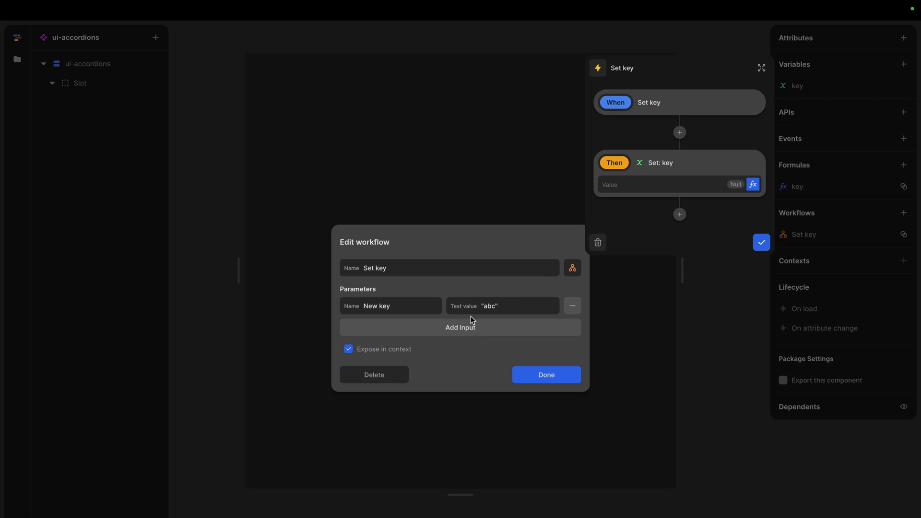
click(753, 185)
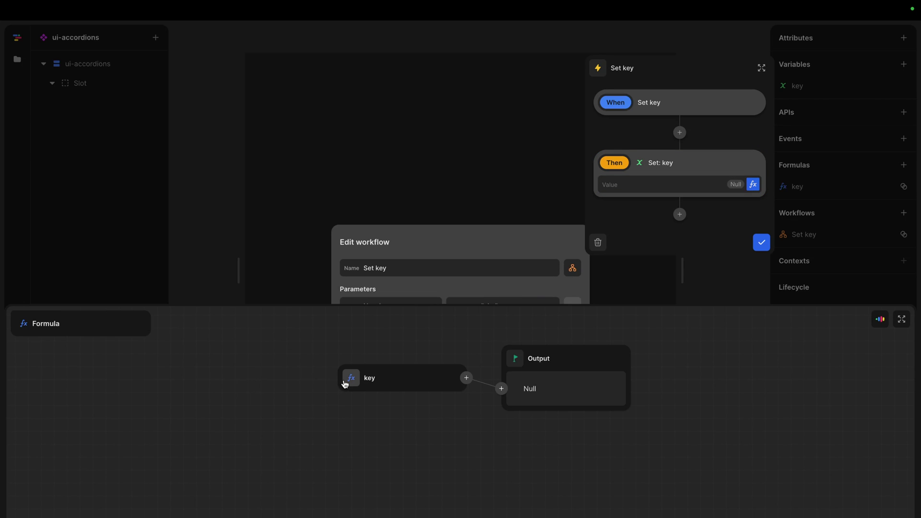
click(348, 382)
click(398, 415)
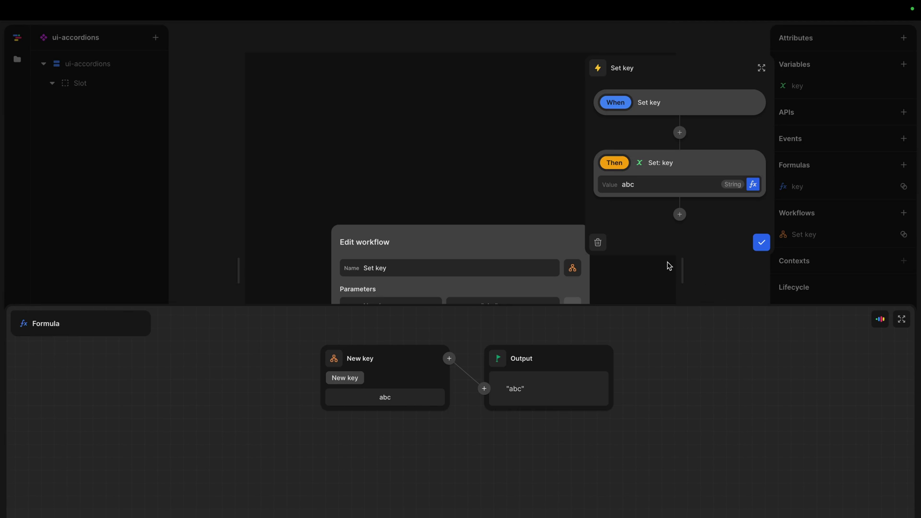
click(761, 242)
click(532, 374)
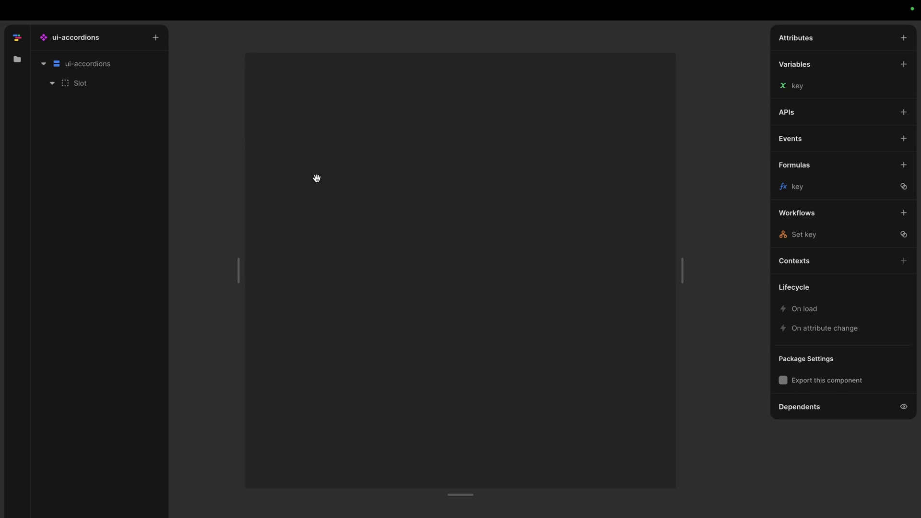
click(18, 59)
- Replace the header click action with ui-accordions Set key, passing variable key as New key
click(95, 136)
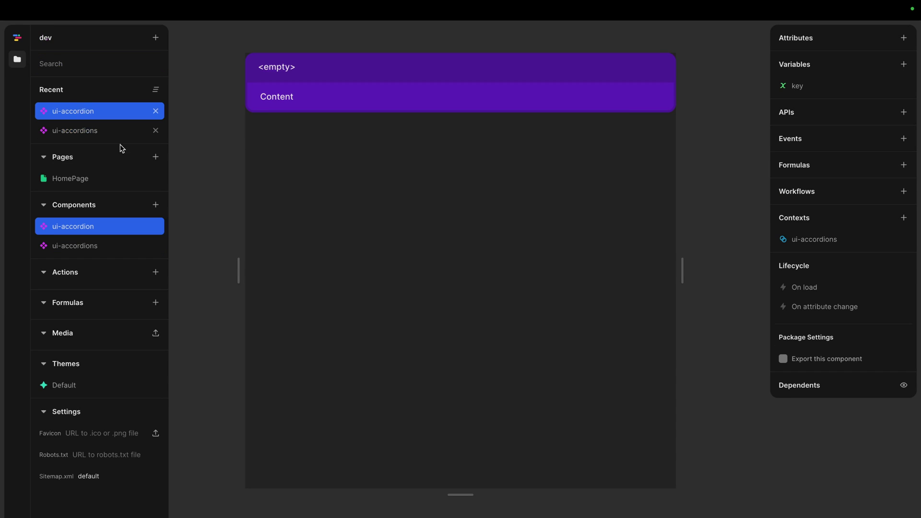
click(430, 72)
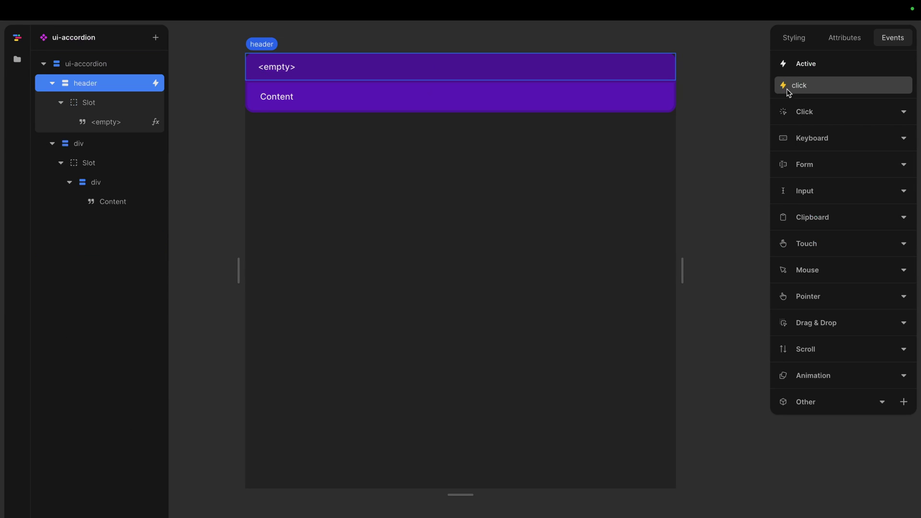
click(784, 88)
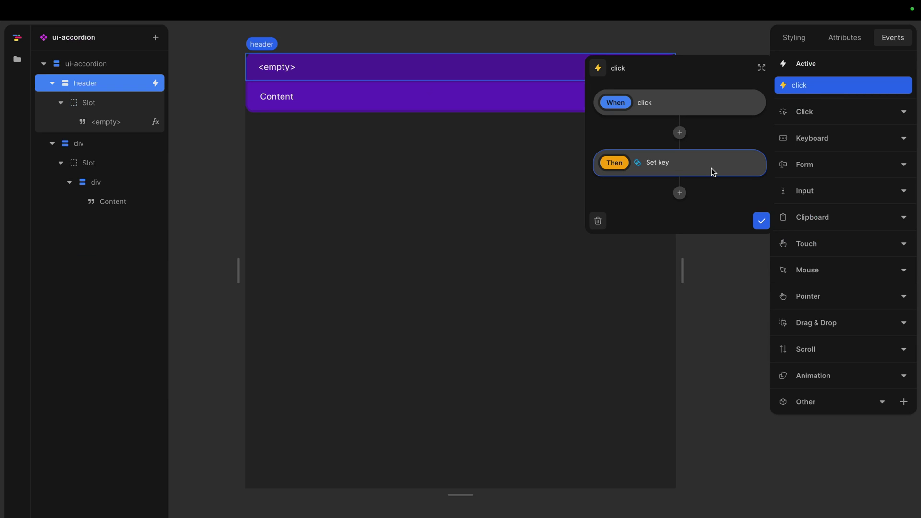
key(Delete)
click(680, 132)
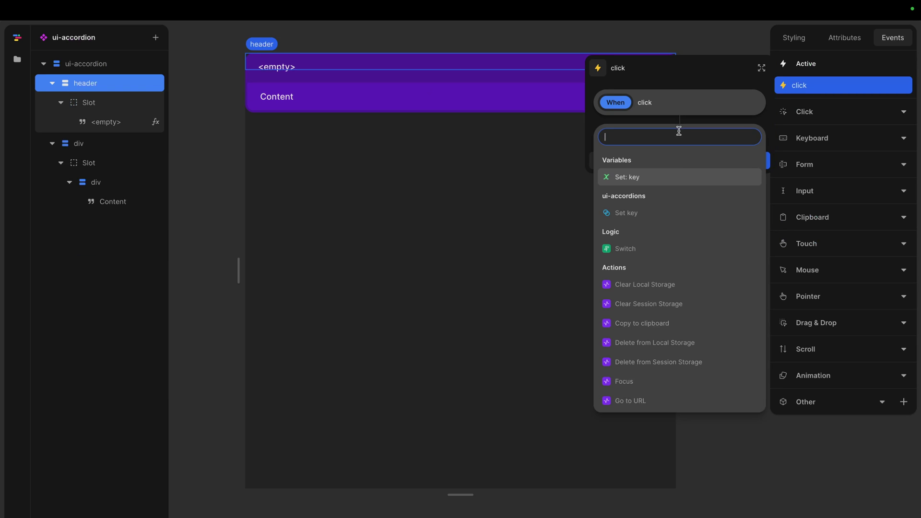
click(661, 212)
click(652, 182)
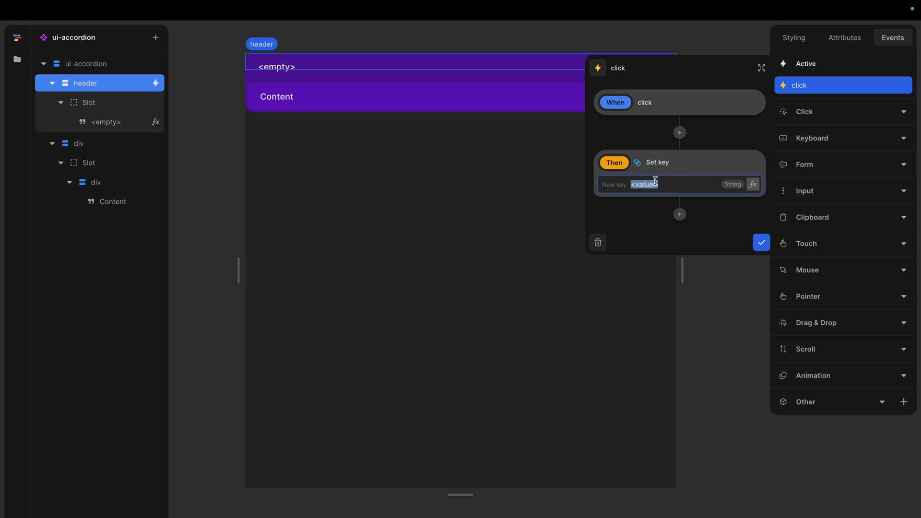
click(753, 185)
click(335, 367)
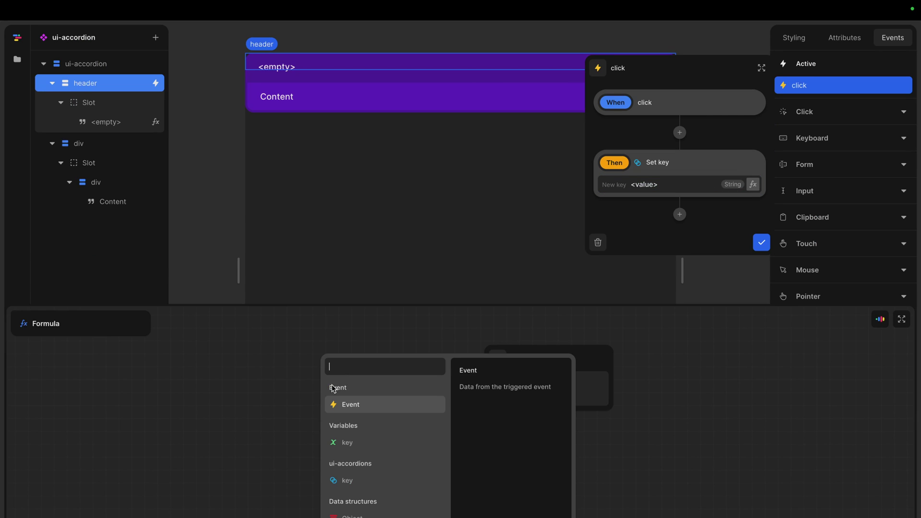
click(363, 442)
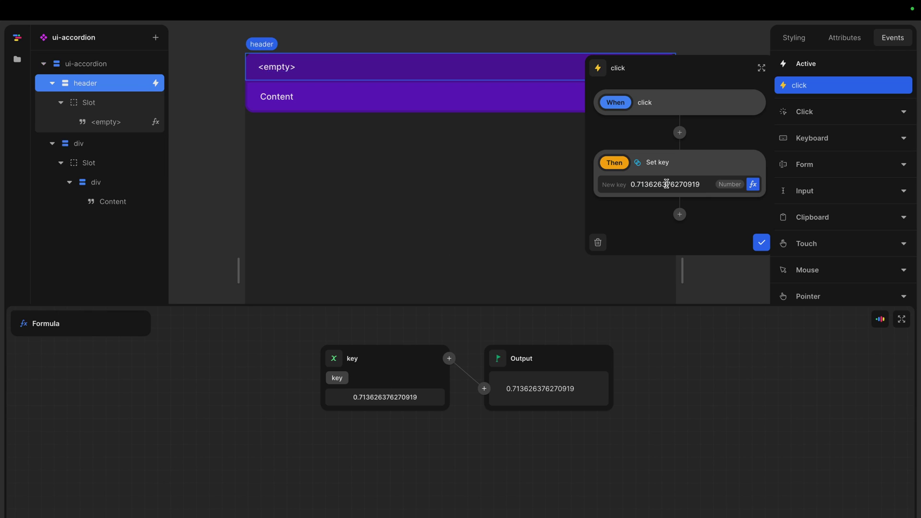
click(758, 244)
click(755, 254)
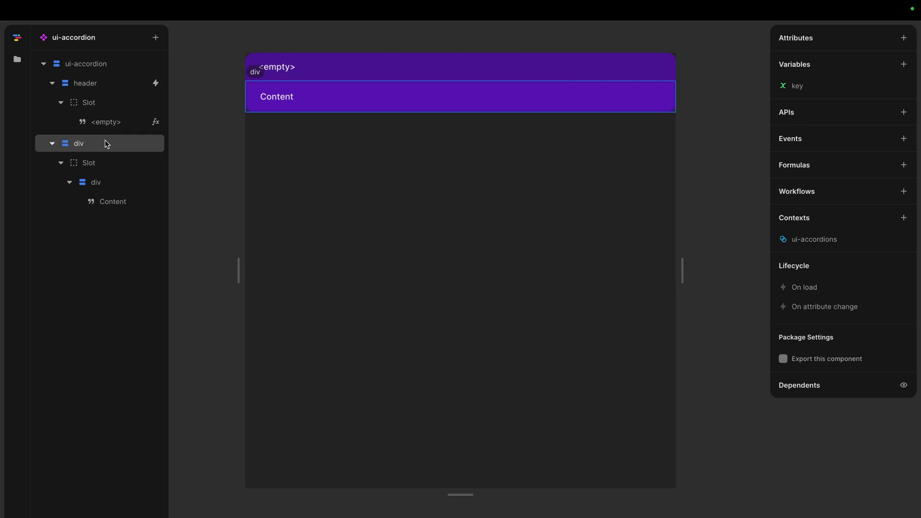
- Start a Show formula on the Content div that reads the ui-accordions key
click(394, 96)
click(861, 38)
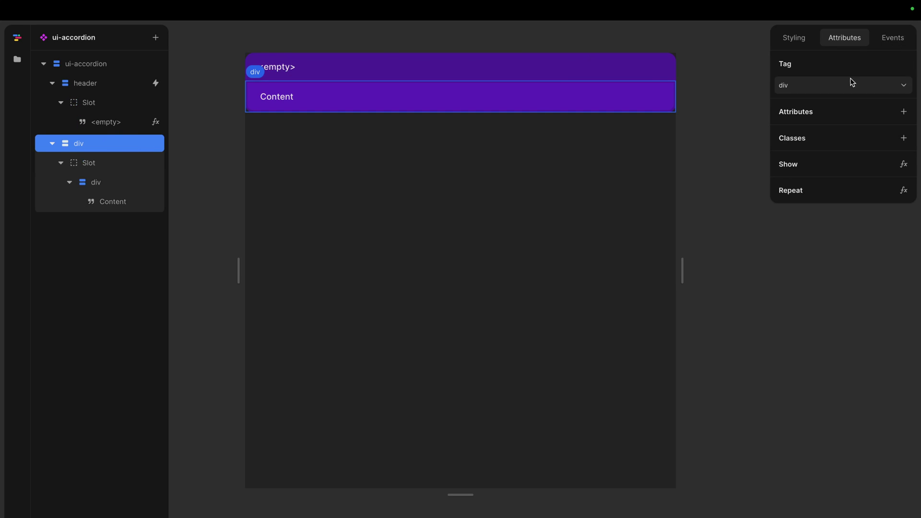
click(904, 164)
click(418, 385)
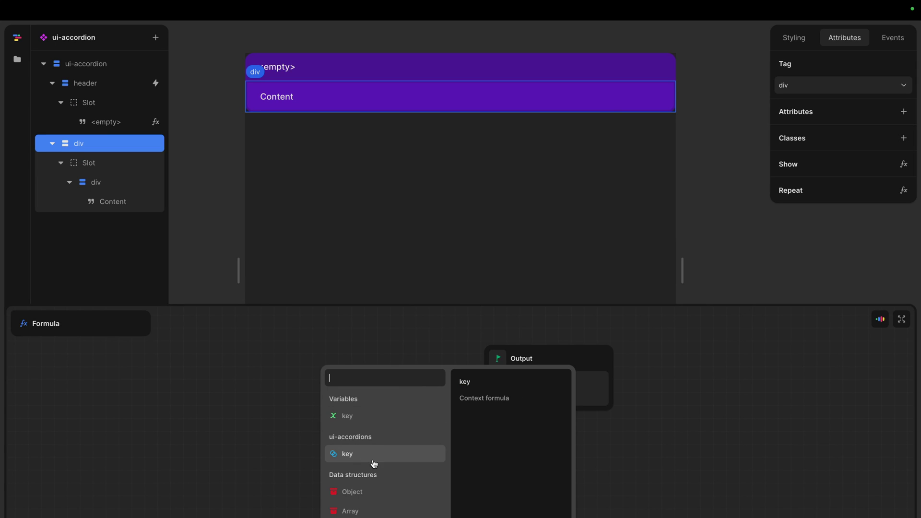
double_click(368, 436)
click(366, 436)
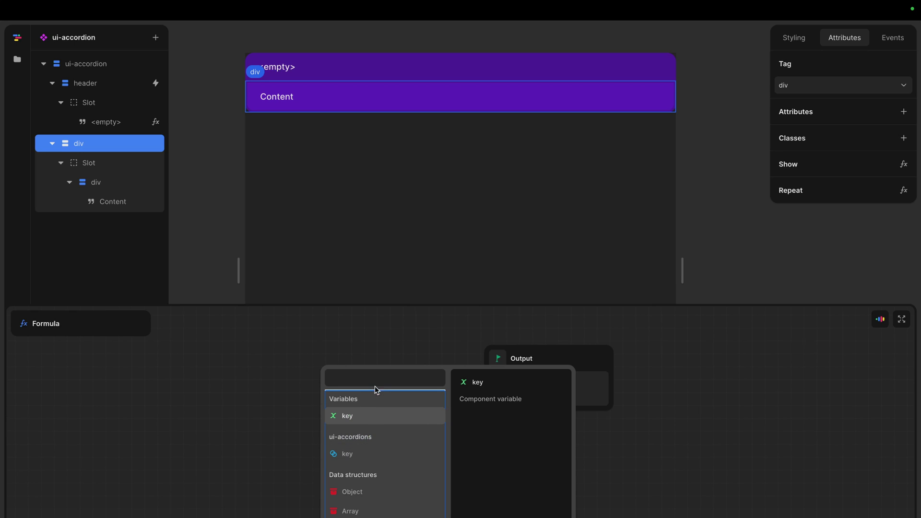
click(385, 451)
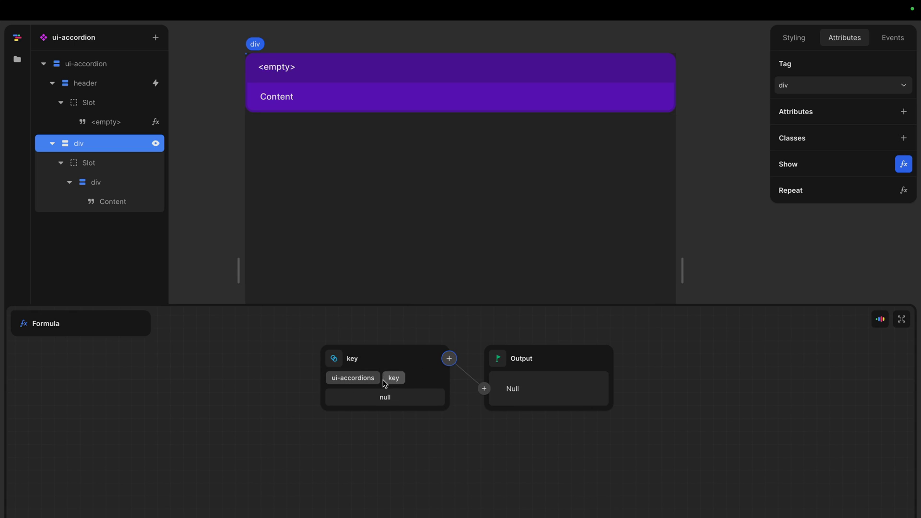
- Add an Equals node comparing that key against the accordion's own key variable
click(449, 360)
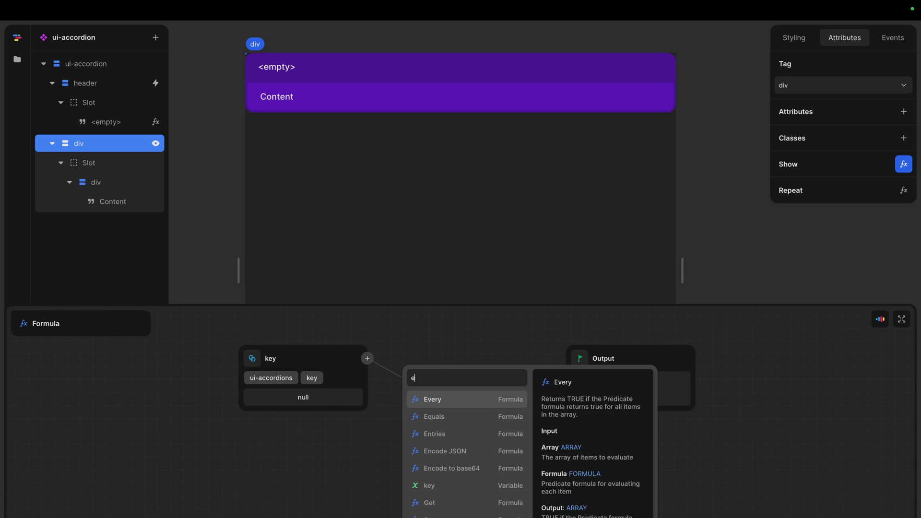
text(q)
click(462, 401)
click(402, 410)
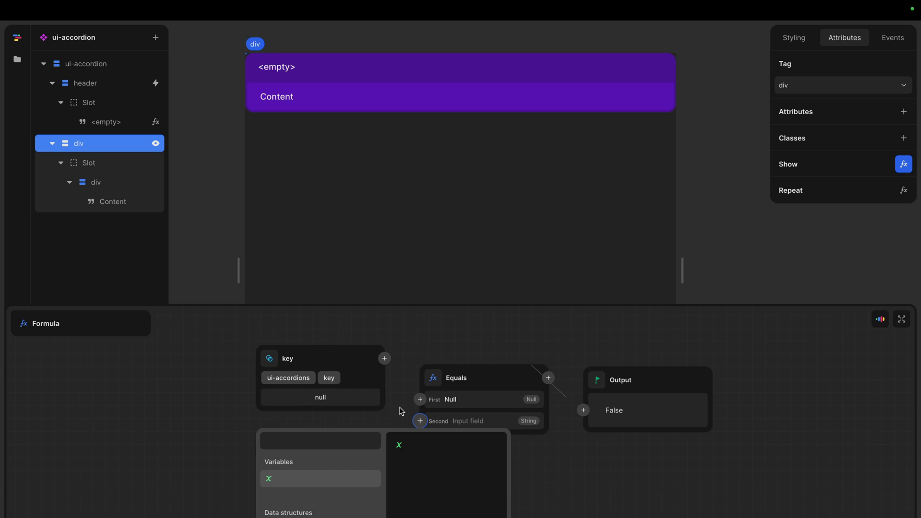
click(313, 478)
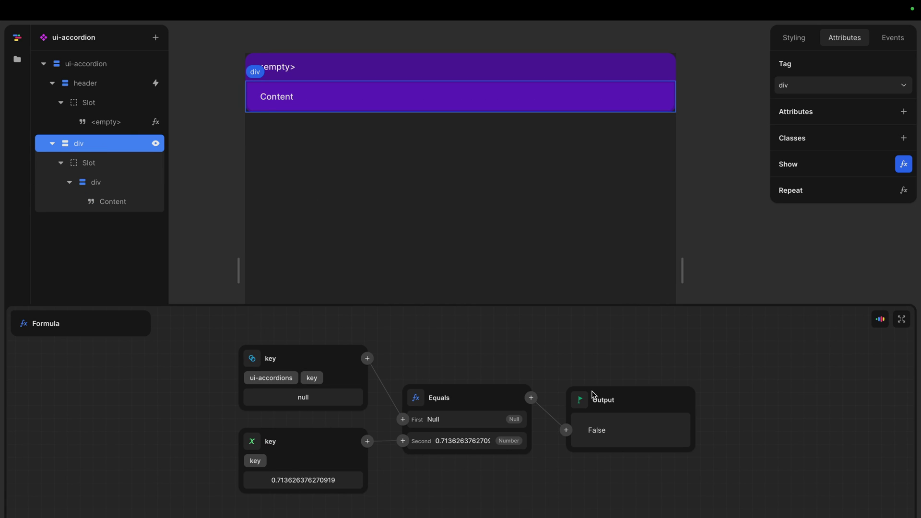
click(725, 261)
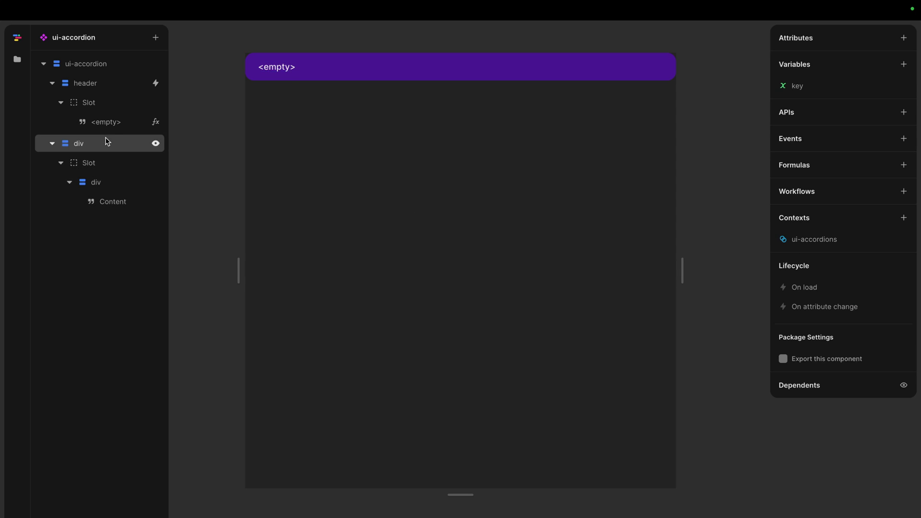
- Open the HomePage and delete the list containing Use case A, B and C
click(117, 81)
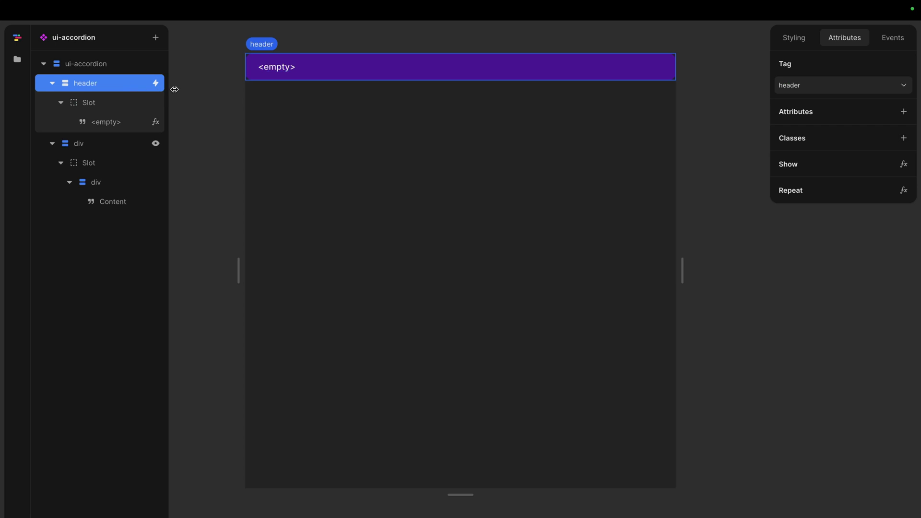
click(195, 91)
click(17, 59)
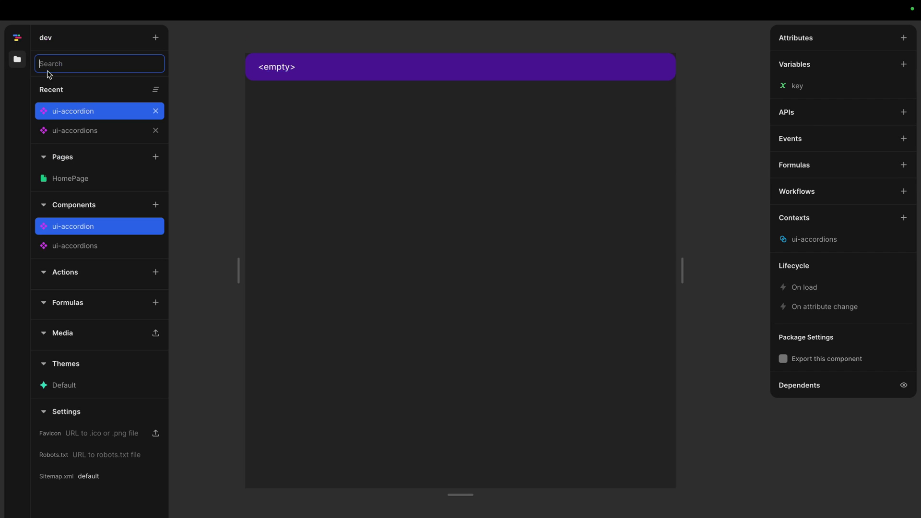
click(91, 174)
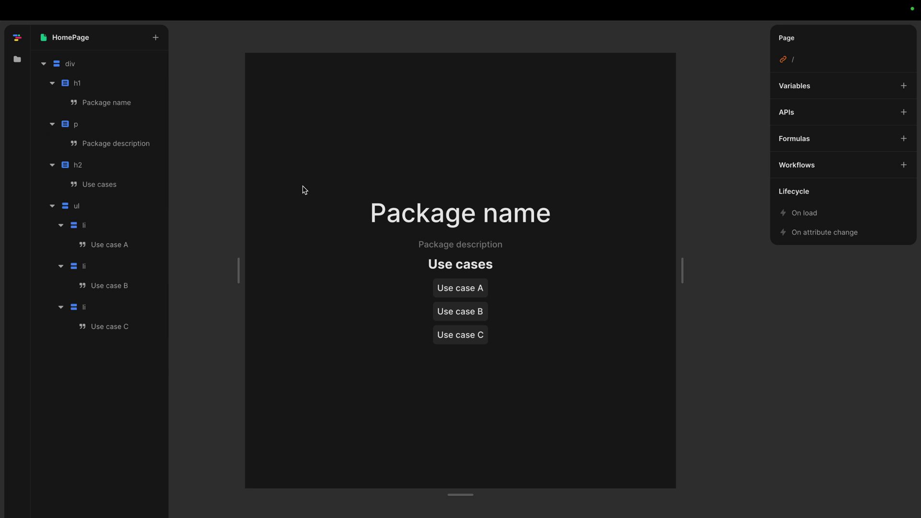
click(104, 204)
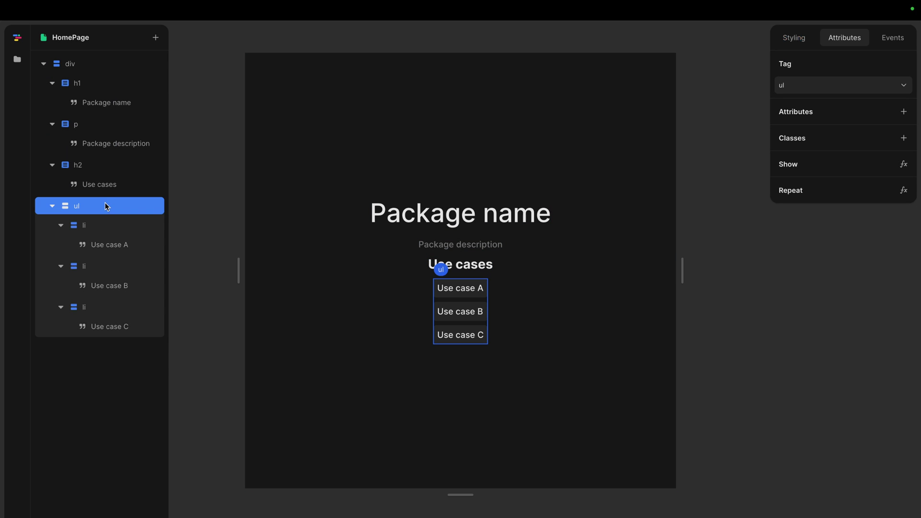
key(Delete)
- Delete the Use cases heading, the Package name heading and the description paragraph
click(105, 167)
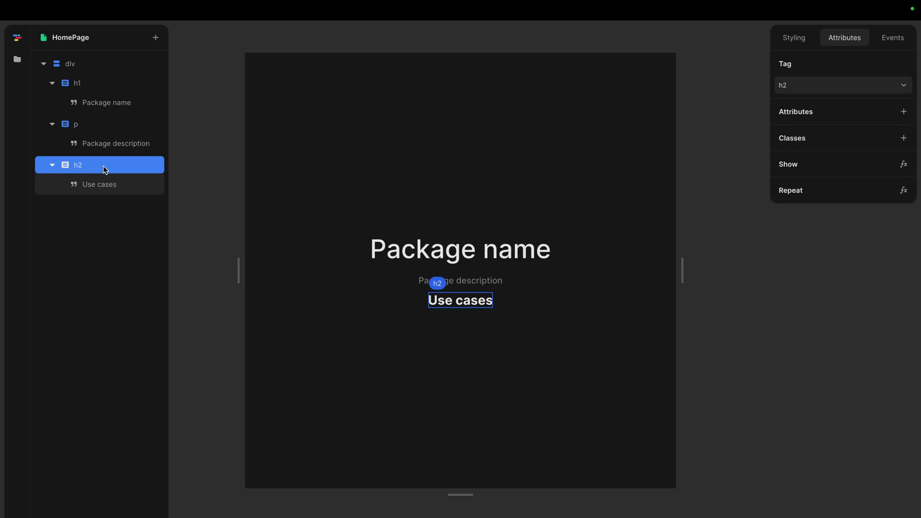
key(Delete)
click(93, 86)
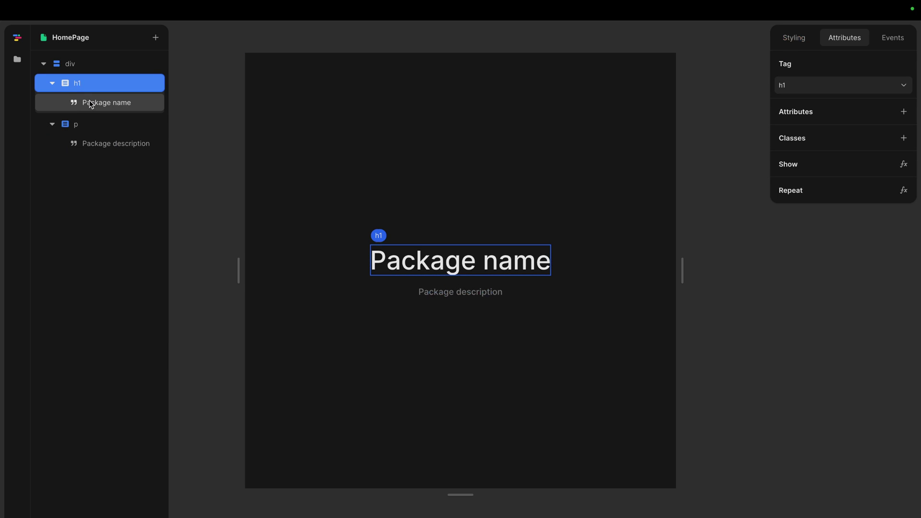
key(Delete)
click(93, 85)
key(Delete)
- Insert a ui-accordions component into the div container
right_click(80, 63)
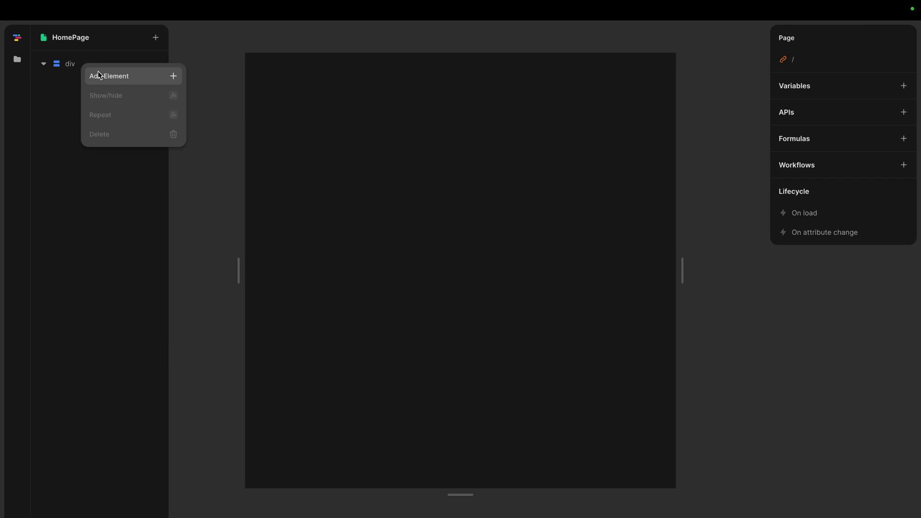
click(98, 72)
text(acc)
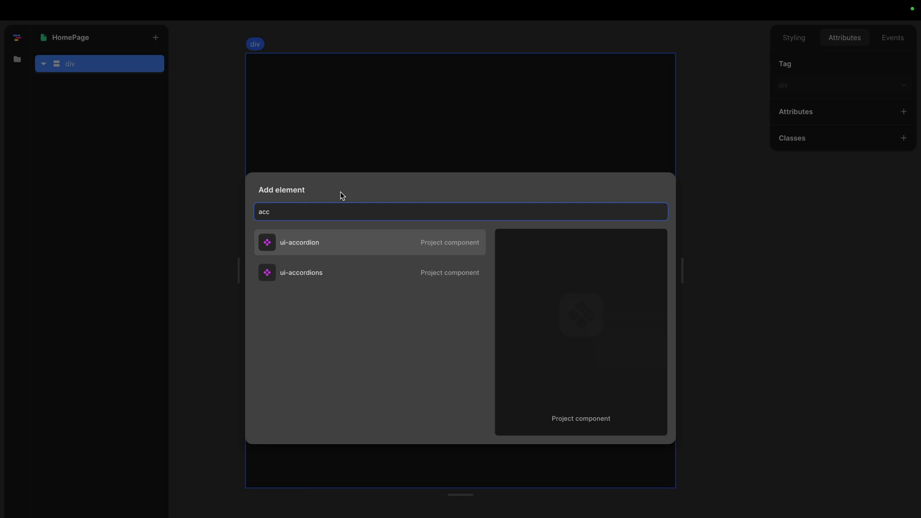
click(399, 273)
- Add a ui-accordion item inside ui-accordions and duplicate it, giving two items
right_click(108, 83)
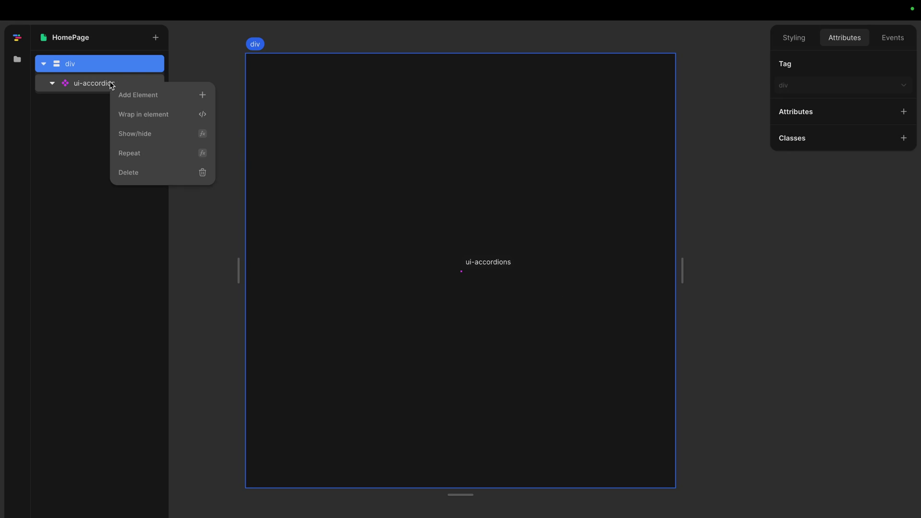
click(131, 94)
text(acc)
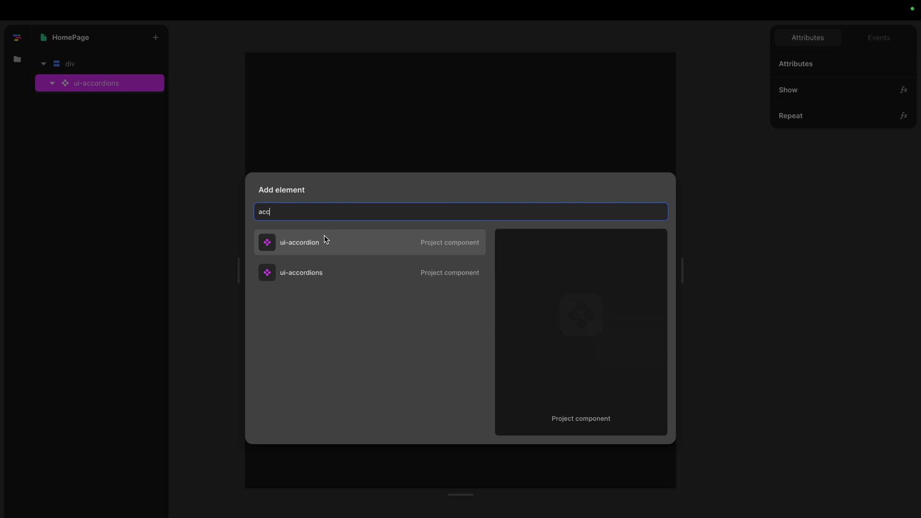
click(326, 243)
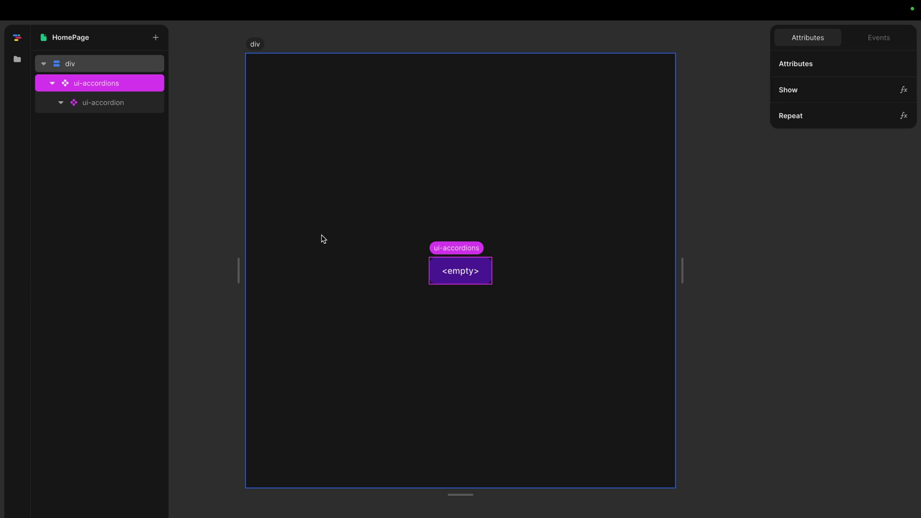
click(100, 96)
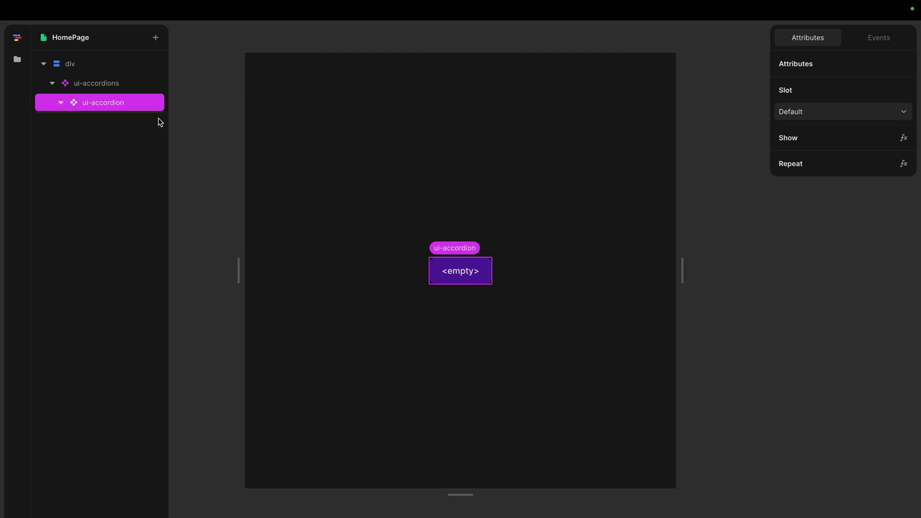
right_click(113, 101)
click(101, 83)
click(100, 83)
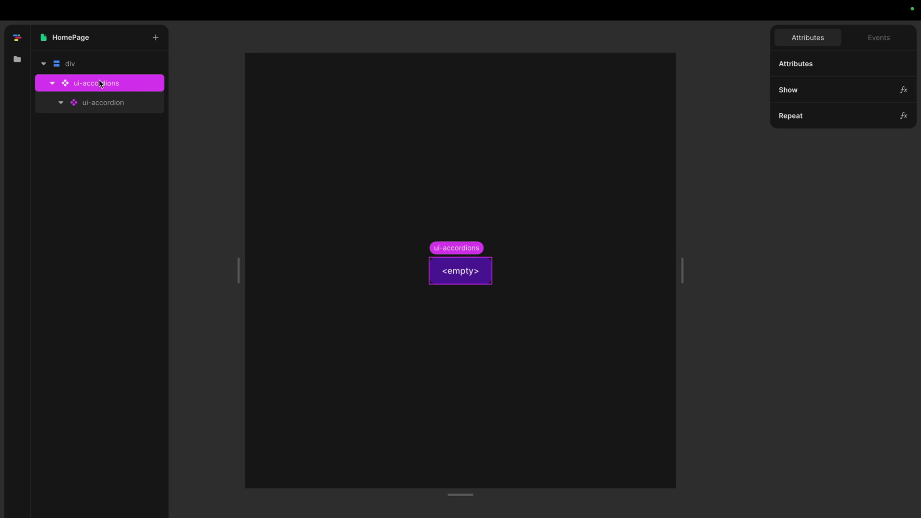
key(ctrl+v)
click(113, 102)
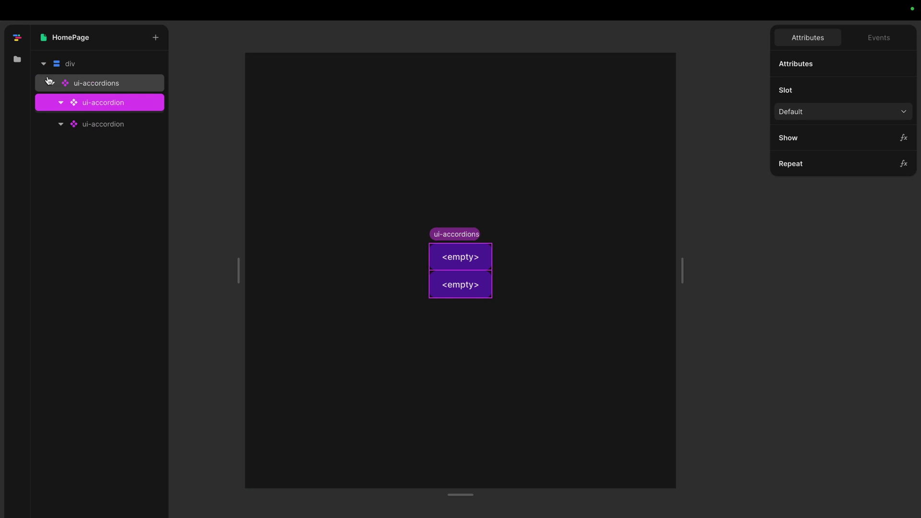
click(17, 59)
- Open the ui-accordion component and select its Content div under the Slot
click(94, 133)
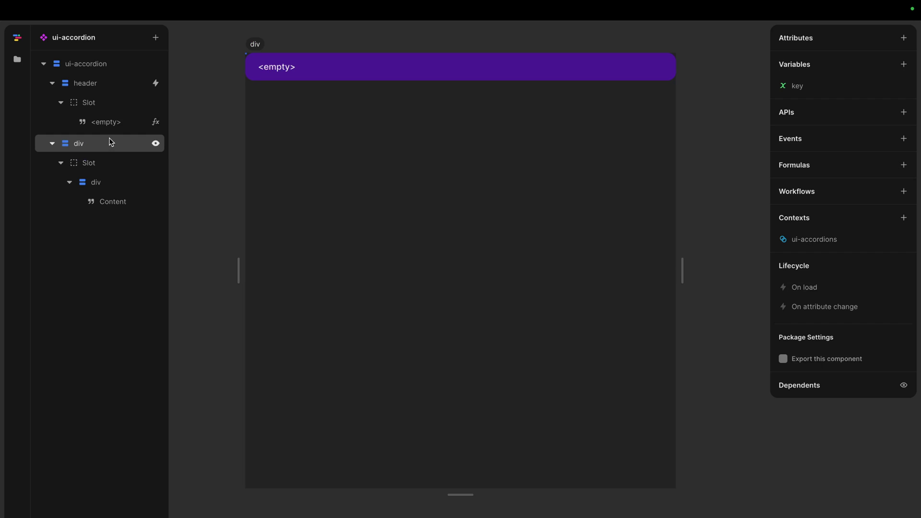
click(119, 181)
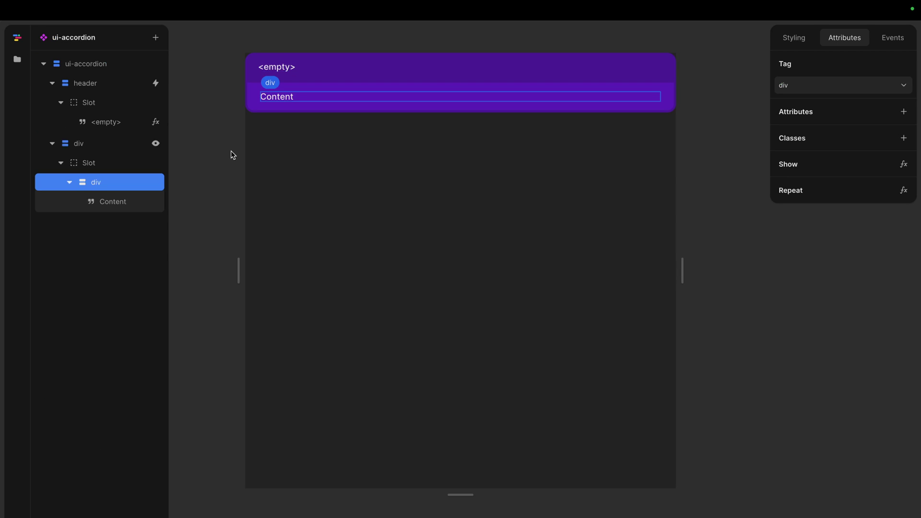
- Return to HomePage and expand the second, first, then second accordion item in preview
mouse_move(17, 59)
click(94, 130)
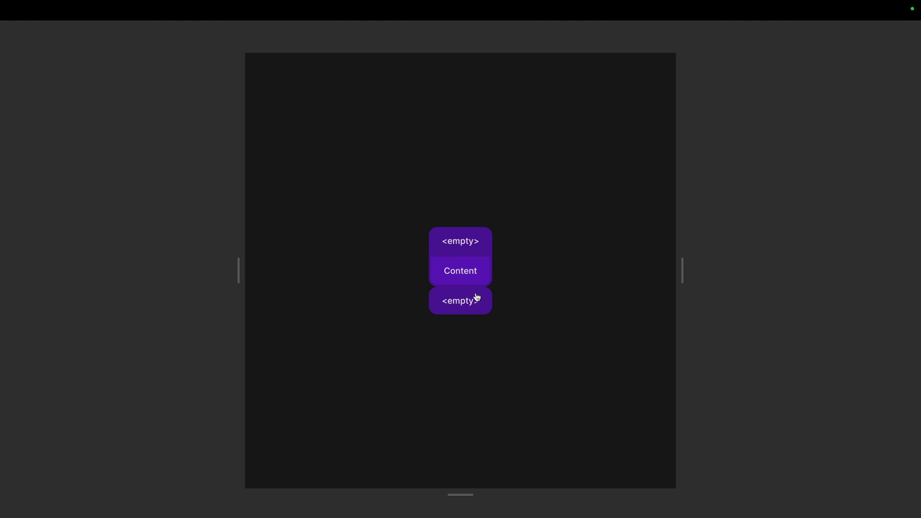
click(466, 303)
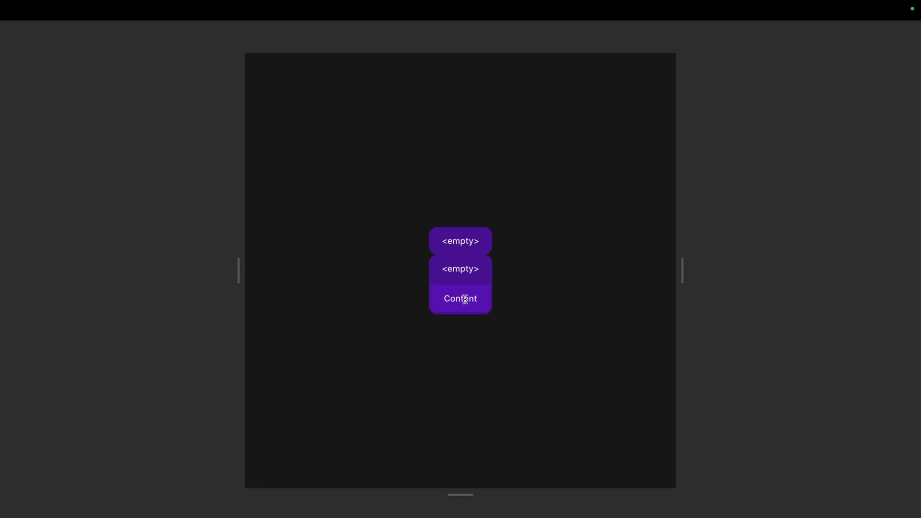
click(463, 272)
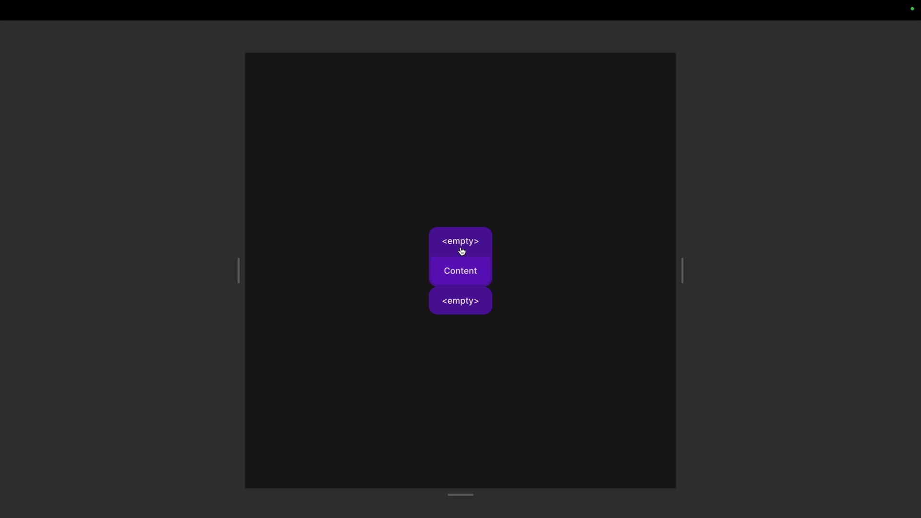
click(464, 295)
- Insert a Layout table into the first ui-accordion item
click(457, 266)
right_click(94, 101)
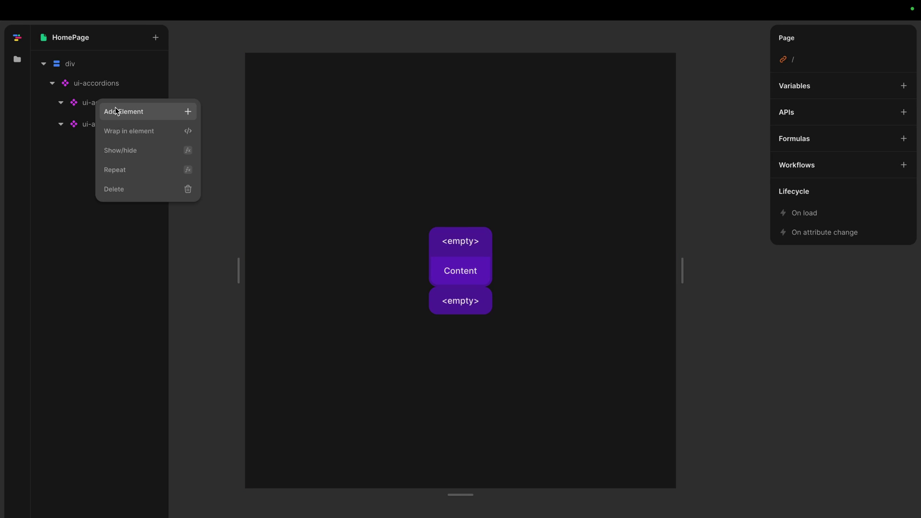
click(115, 108)
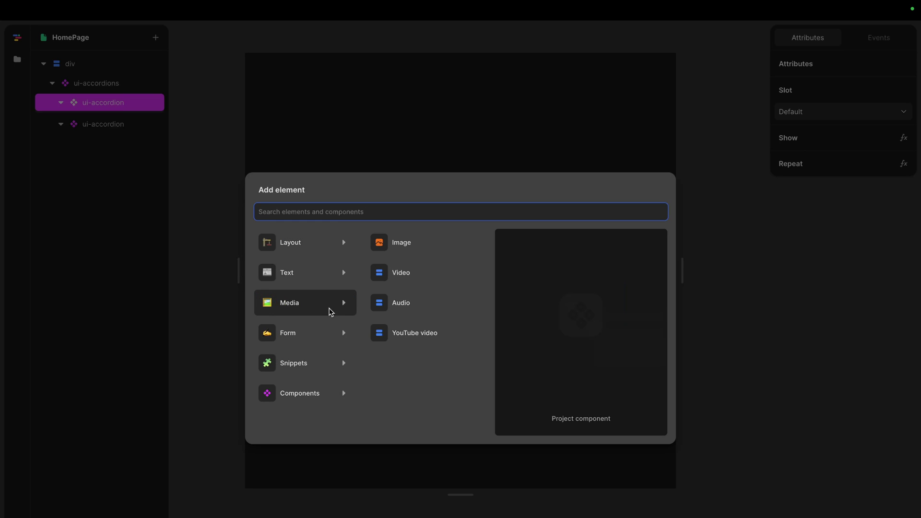
mouse_move(329, 360)
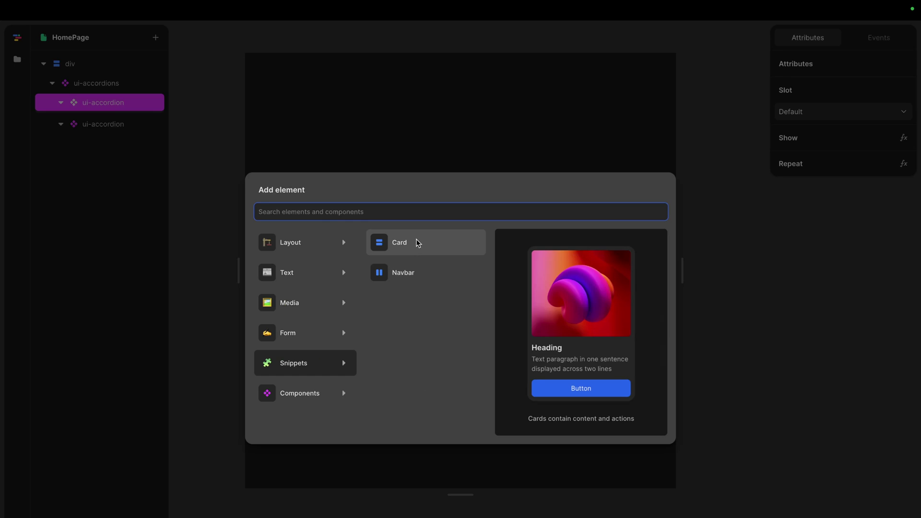
mouse_move(319, 249)
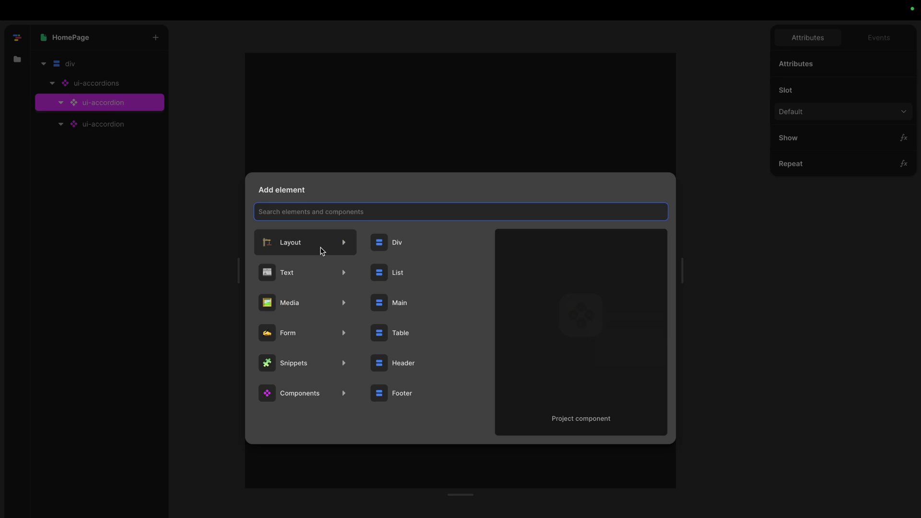
click(422, 339)
- Keep the table in the Default slot, then select the second ui-accordion item
click(102, 122)
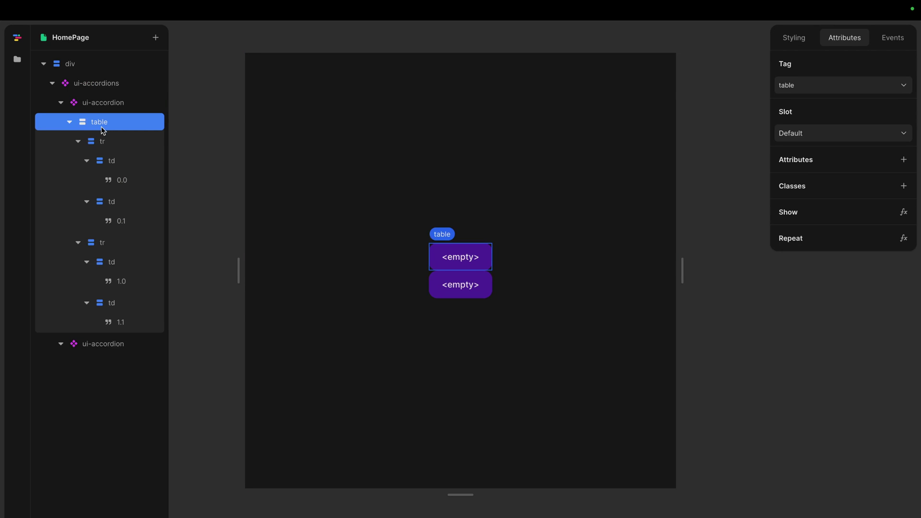
click(818, 133)
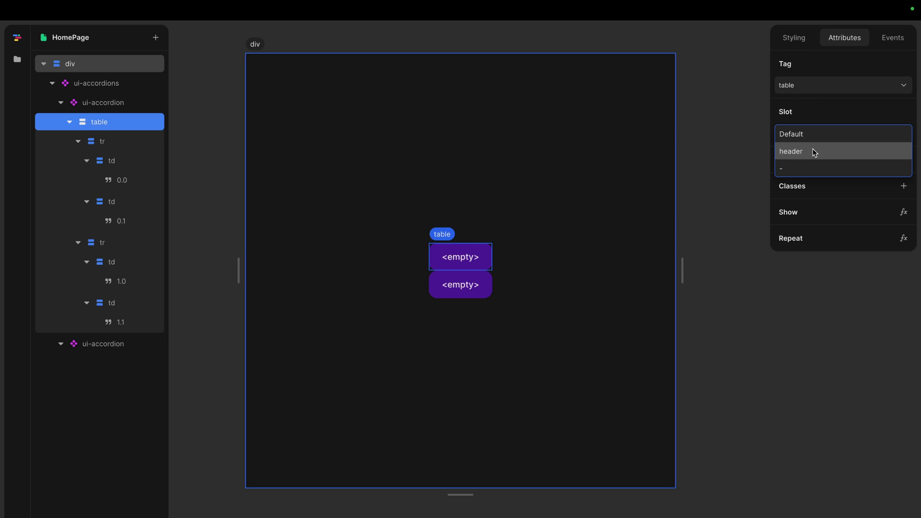
click(818, 134)
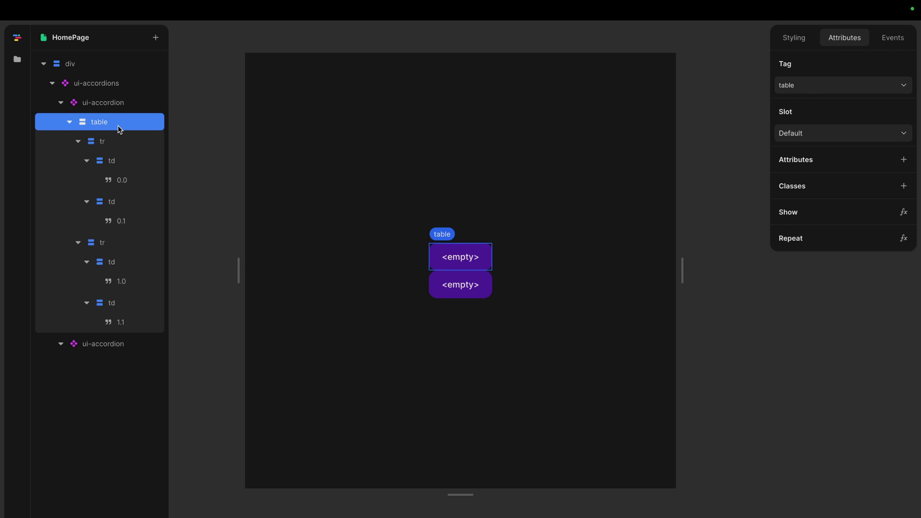
click(105, 344)
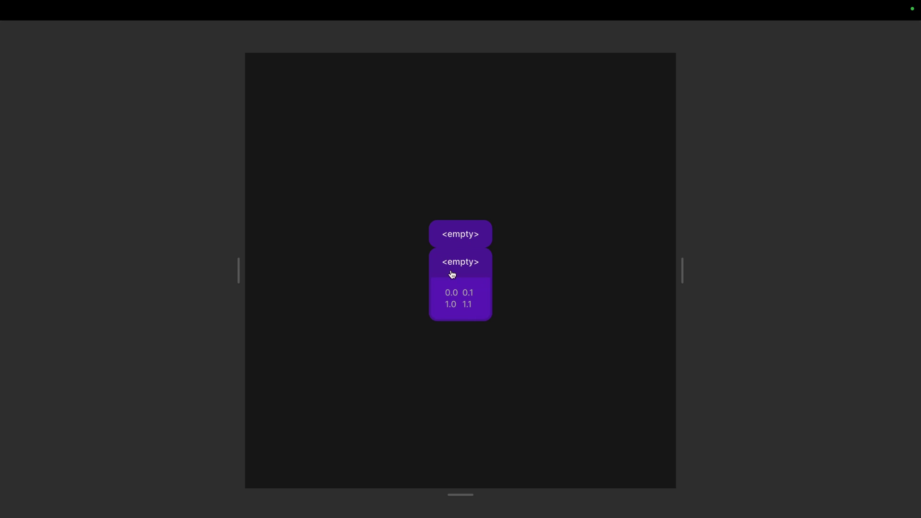
click(457, 244)
click(467, 319)
click(472, 245)
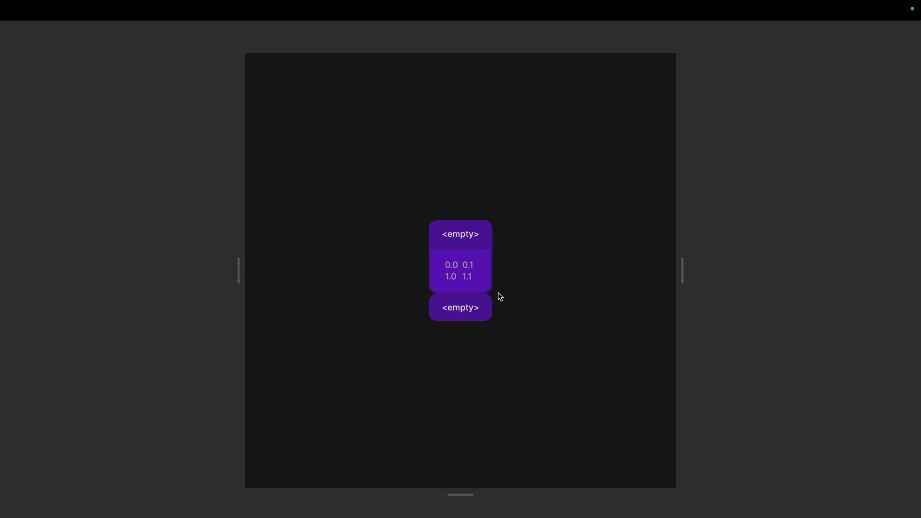
click(485, 301)
key(Escape)
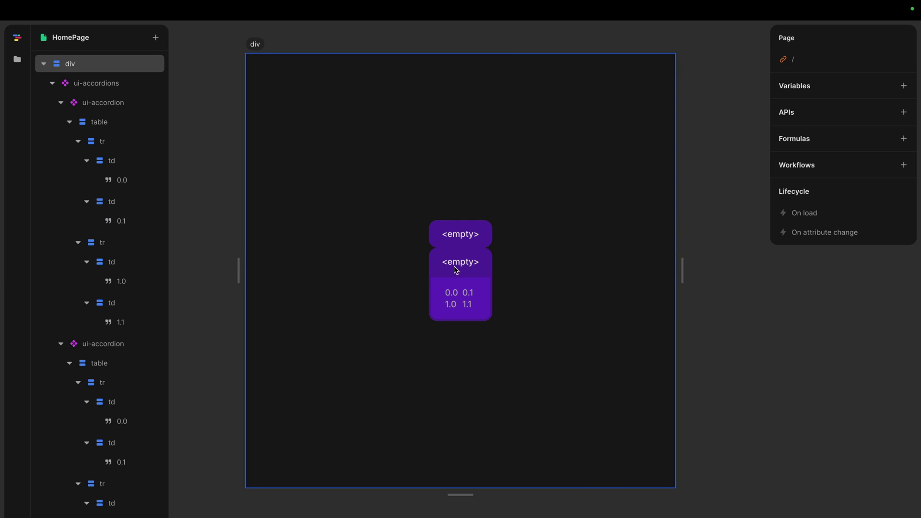
click(61, 102)
click(64, 123)
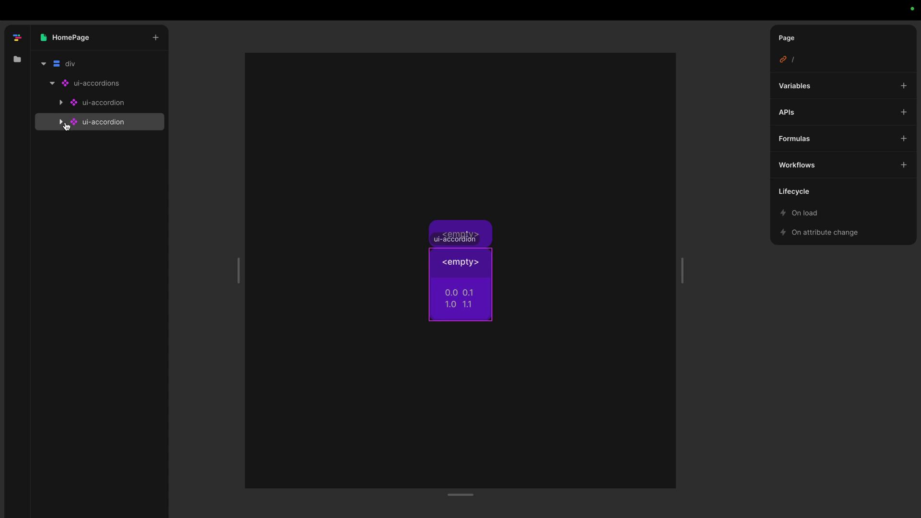
click(90, 121)
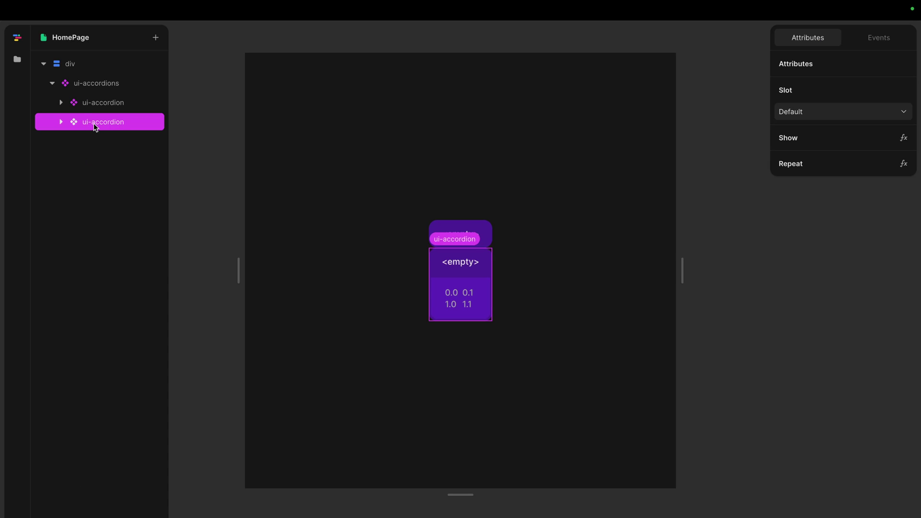
click(107, 102)
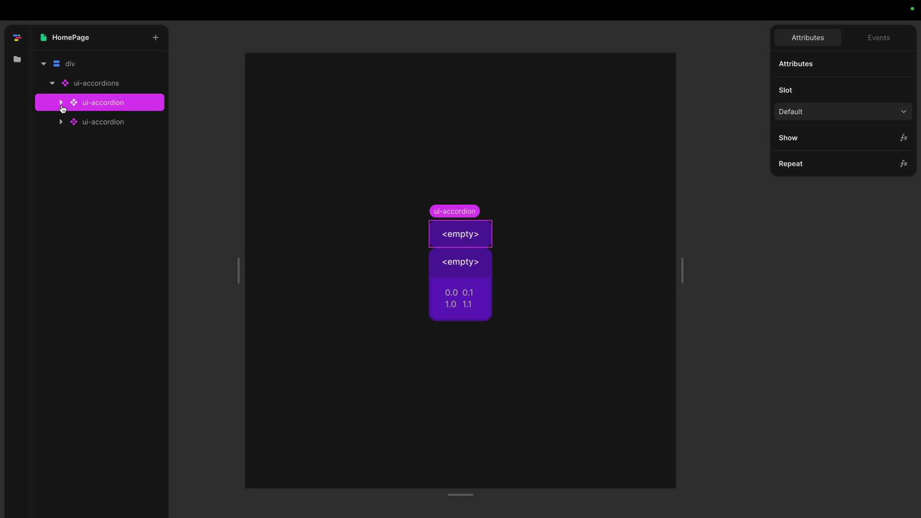
click(62, 103)
click(62, 103)
click(103, 120)
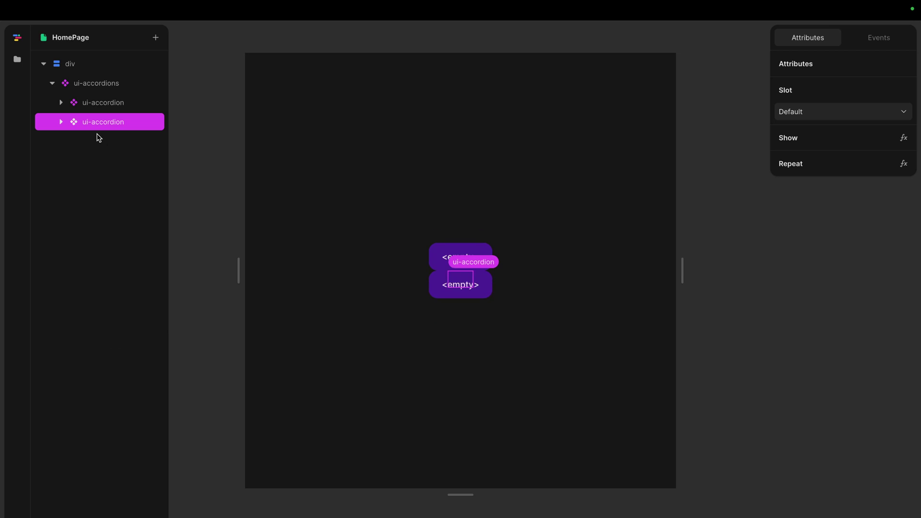
click(60, 123)
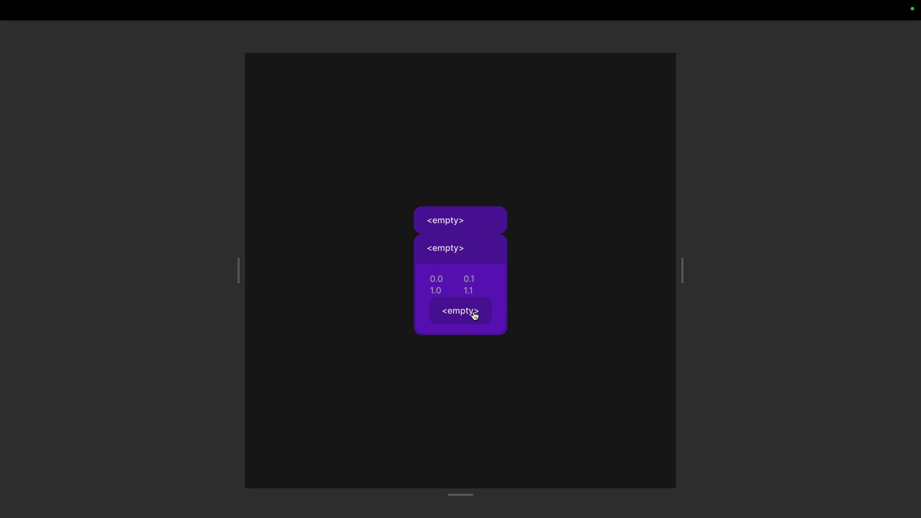
- Collapse the inner accordion, expand the second item to show its table, and exit preview
click(475, 313)
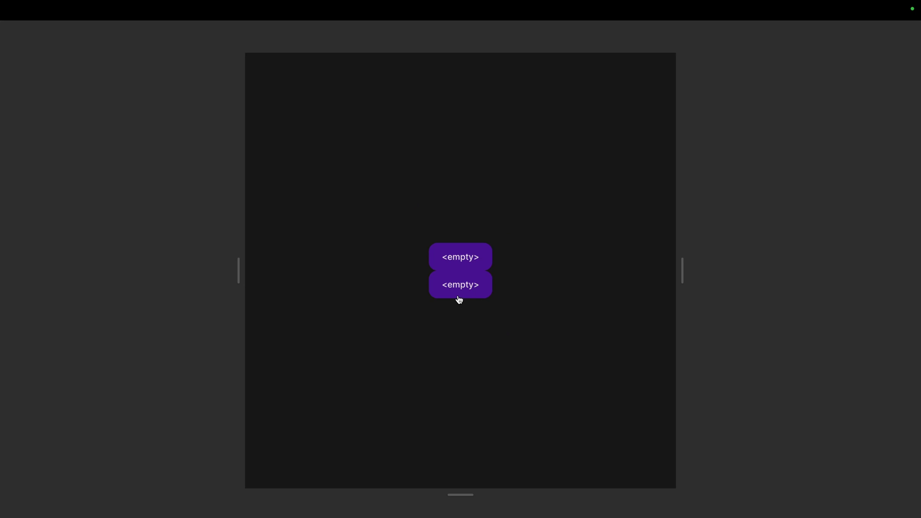
click(459, 297)
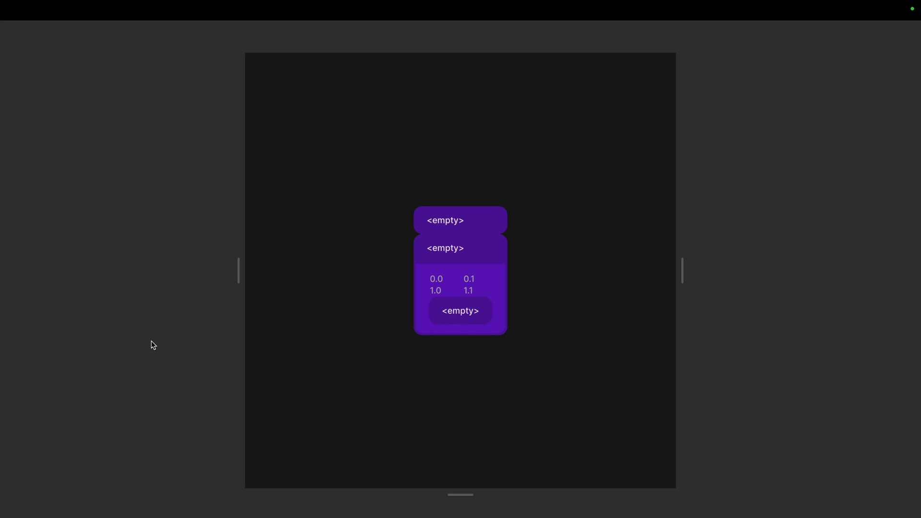
key(ctrl+backslash)
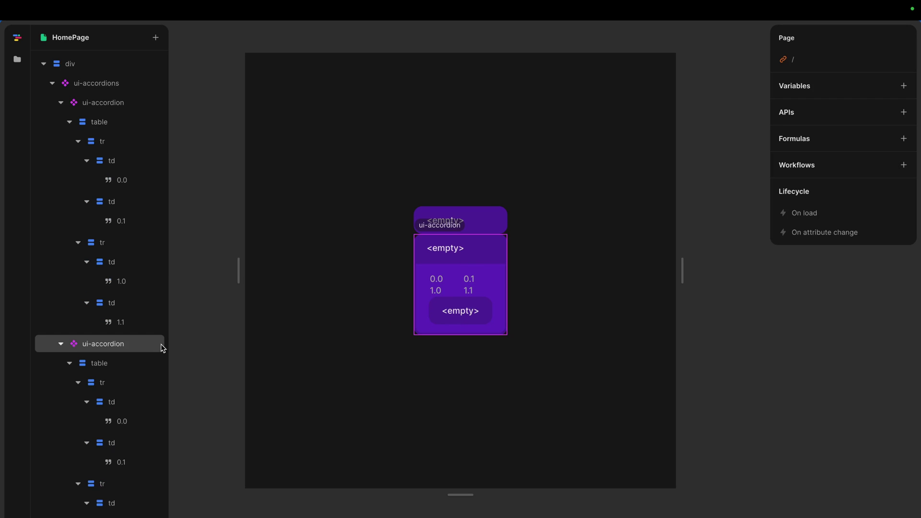
- Delete the single ui-accordion nested inside the second accordion item
click(61, 103)
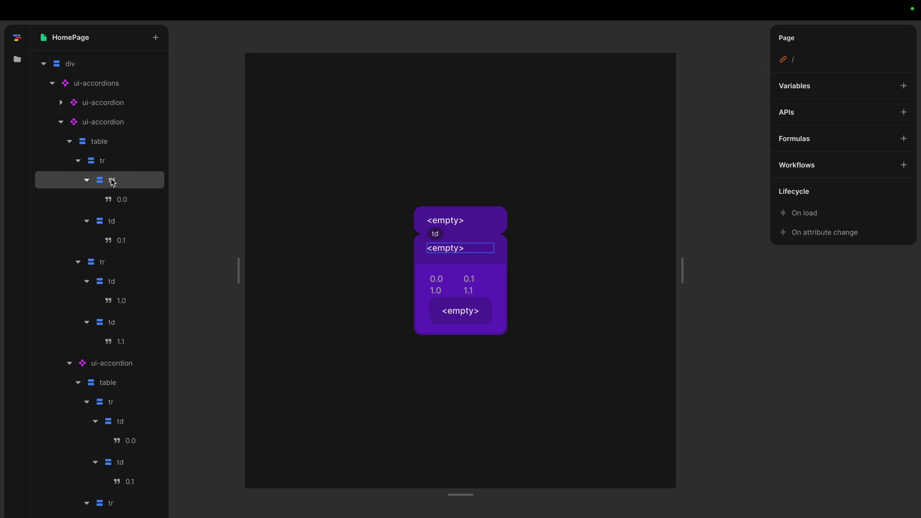
click(61, 123)
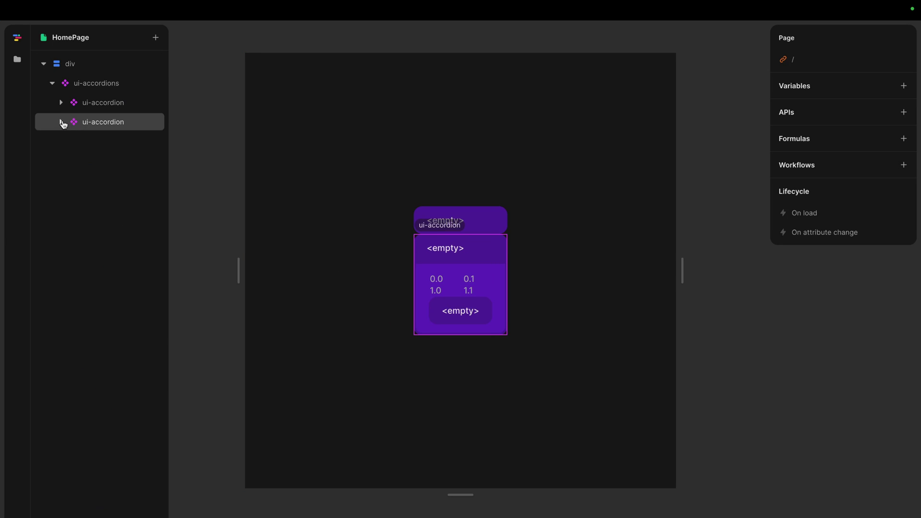
click(61, 123)
click(134, 364)
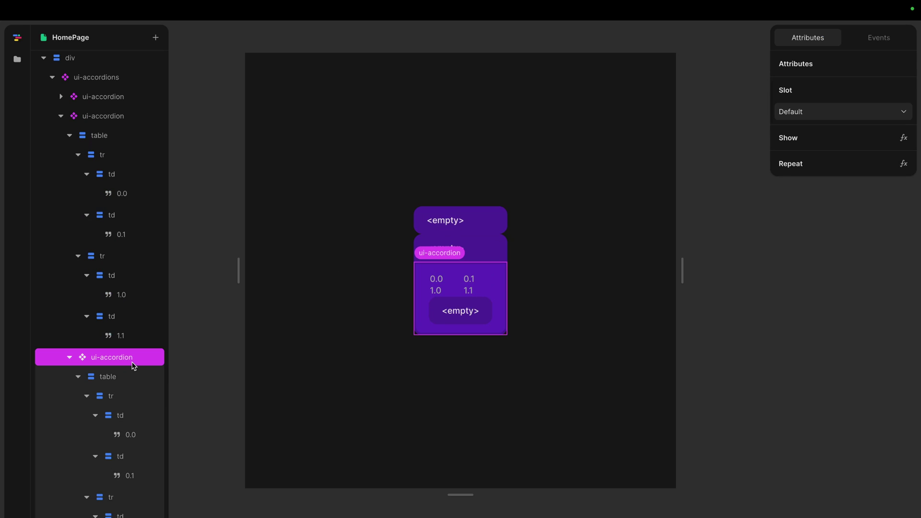
key(Delete)
- Paste a copy of the ui-accordions group into the second accordion item
click(143, 83)
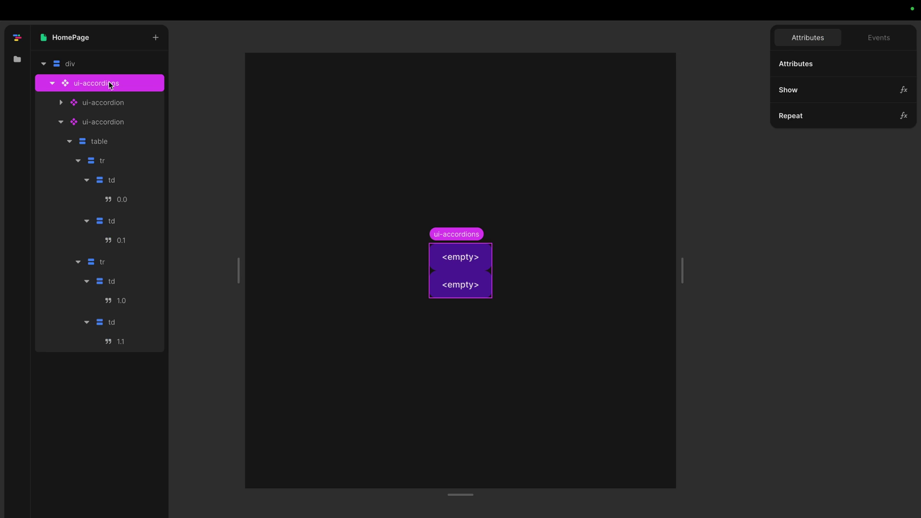
click(113, 116)
key(ctrl+v)
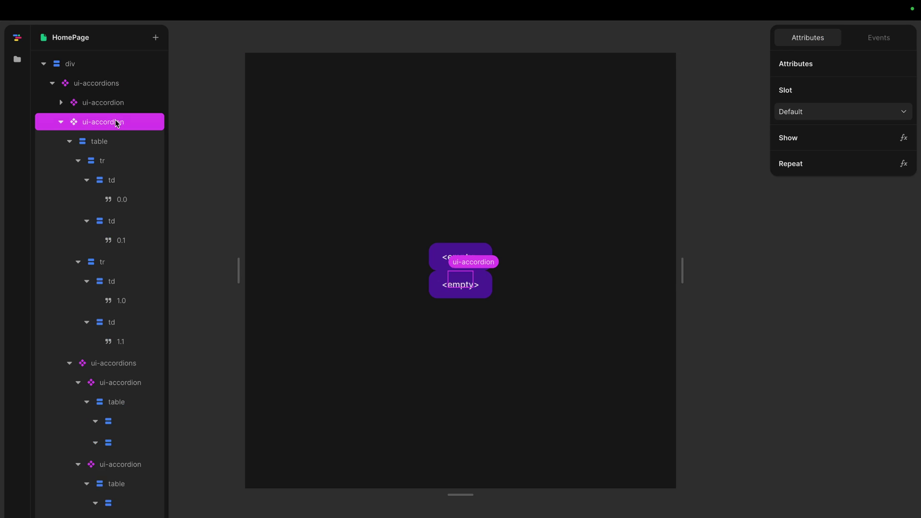
- In preview, expand the second item and toggle both nested accordion items, then exit preview
key(ctrl+backslash)
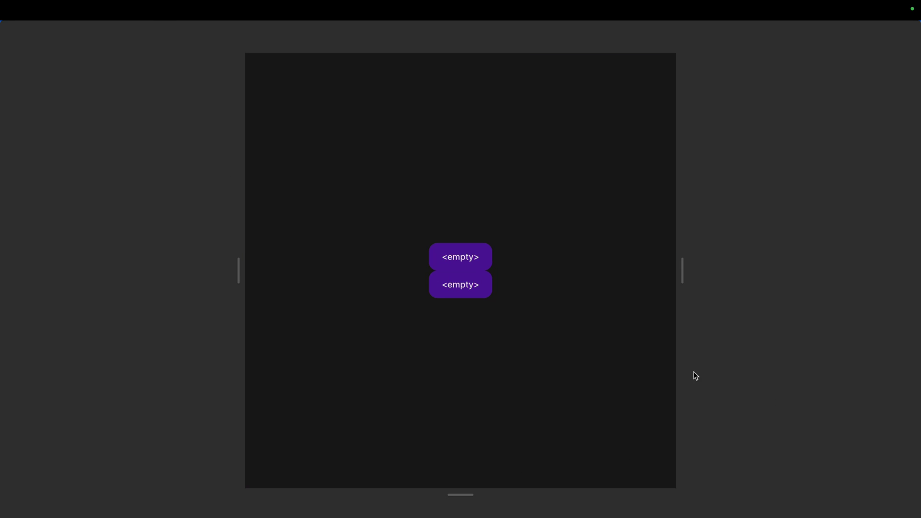
click(469, 254)
click(482, 307)
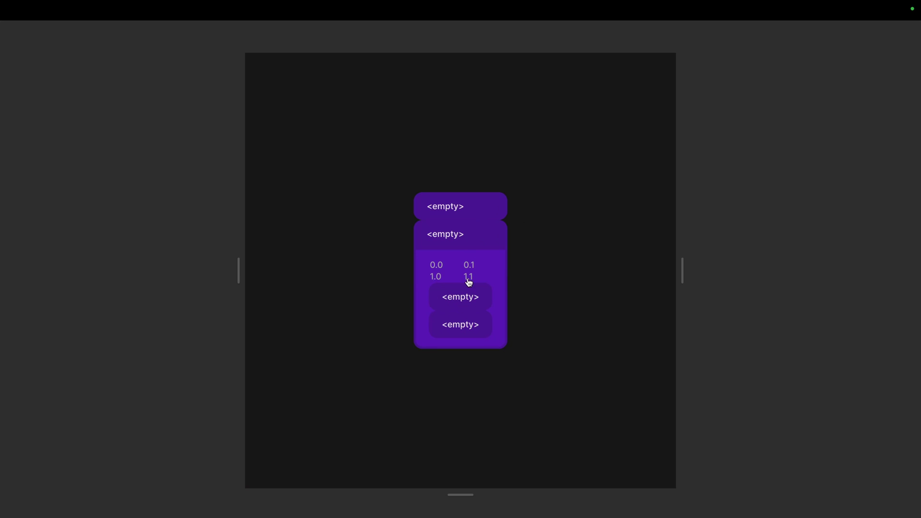
click(469, 306)
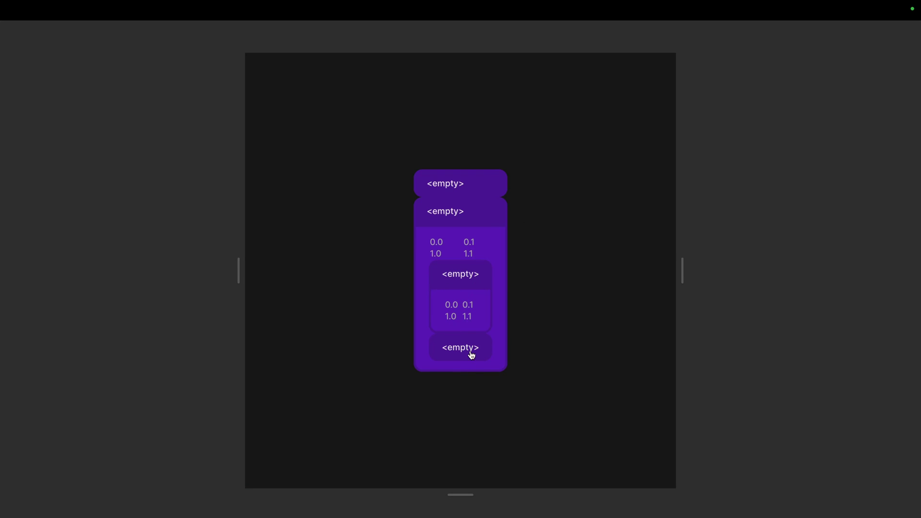
click(464, 342)
click(456, 274)
key(Escape)
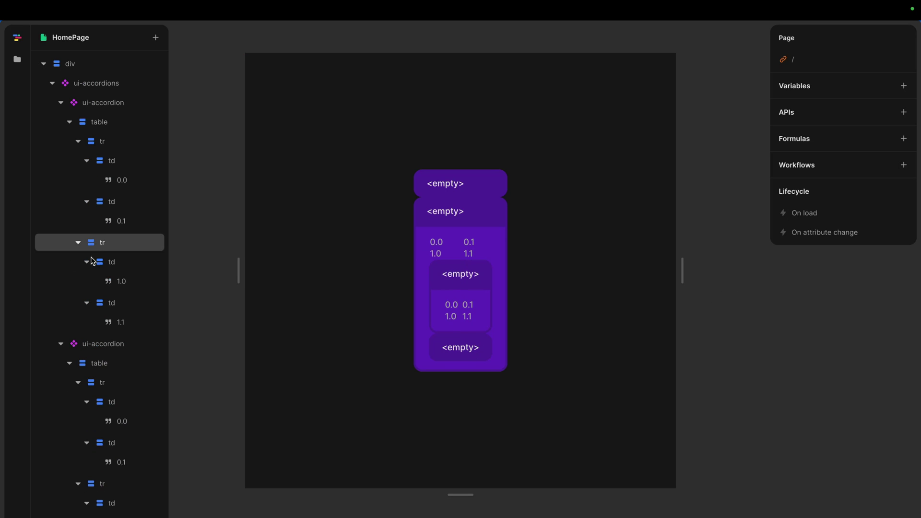
- Inspect the top and nested ui-accordions groups in the layer tree, collapsing the first accordion
click(109, 81)
scroll(110, 288, down, 4)
click(96, 377)
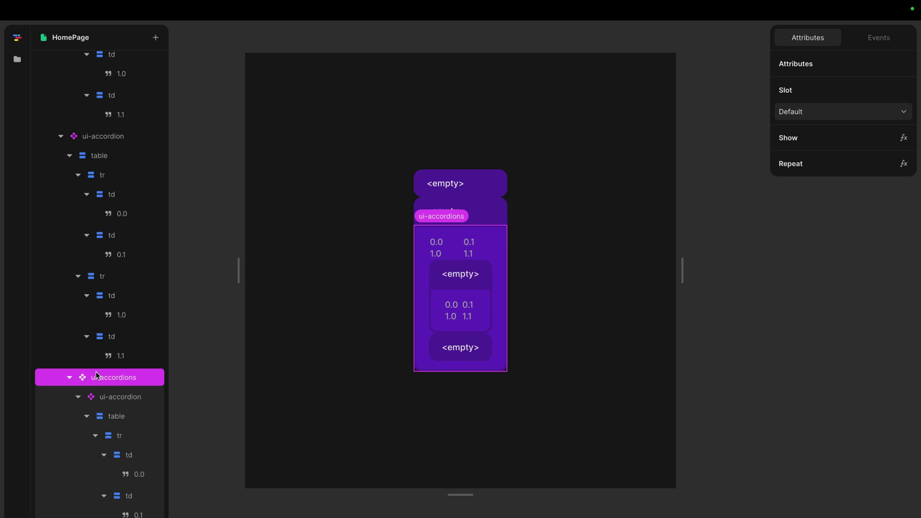
scroll(115, 362, down, 5)
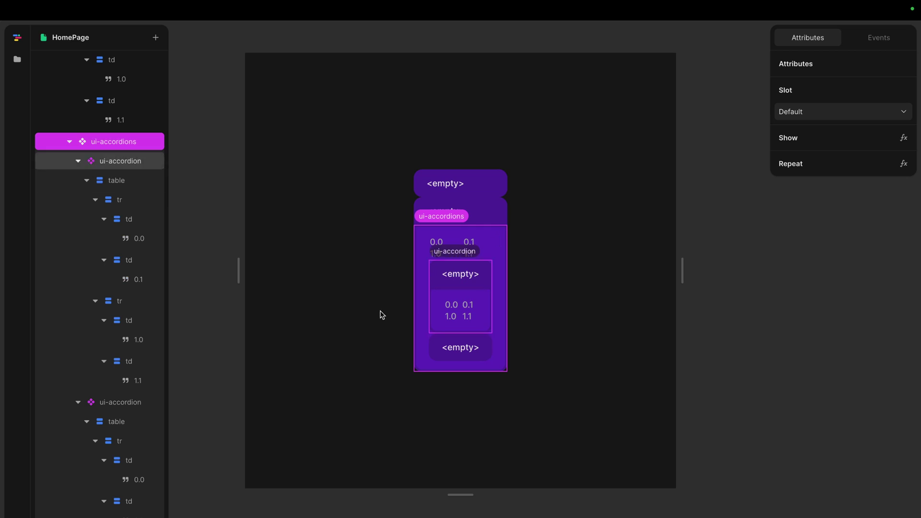
scroll(120, 269, up, 4)
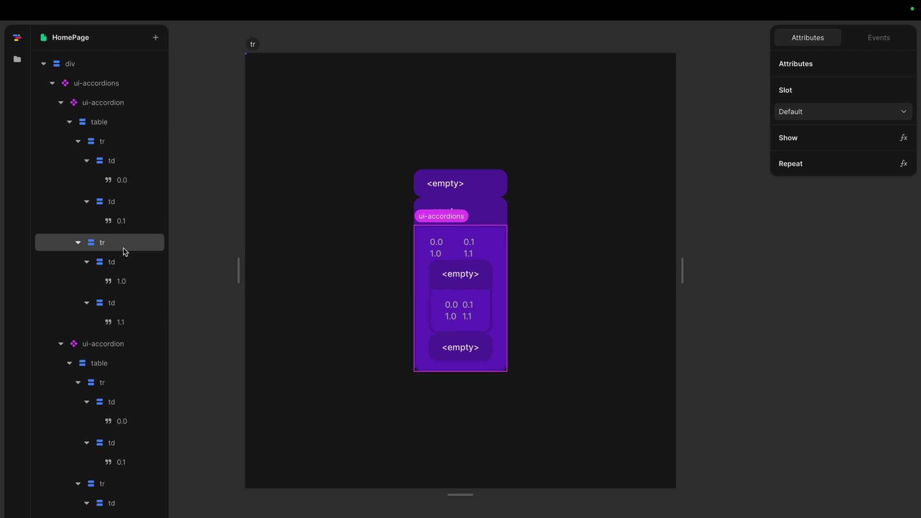
click(756, 273)
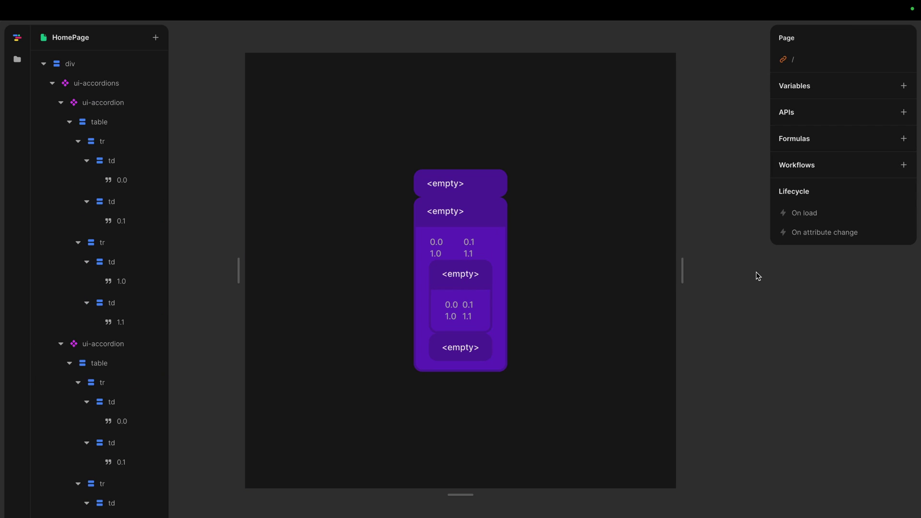
click(90, 88)
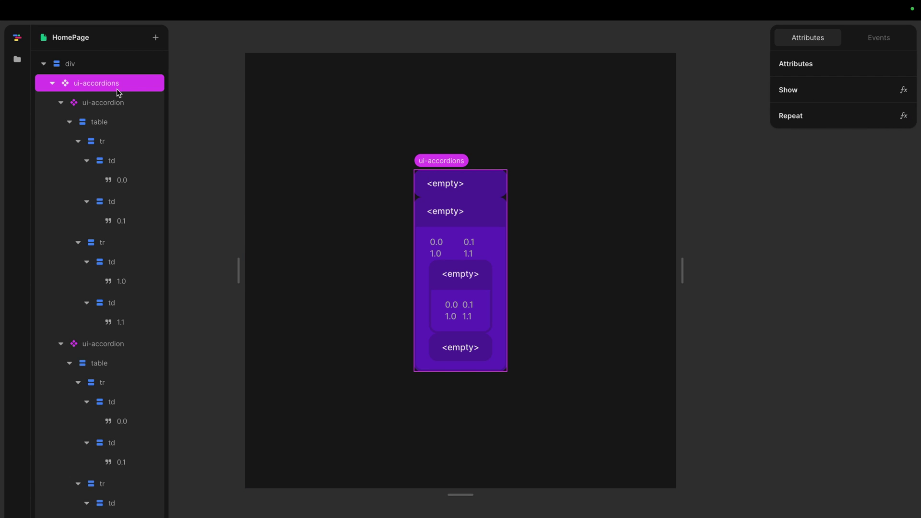
click(108, 99)
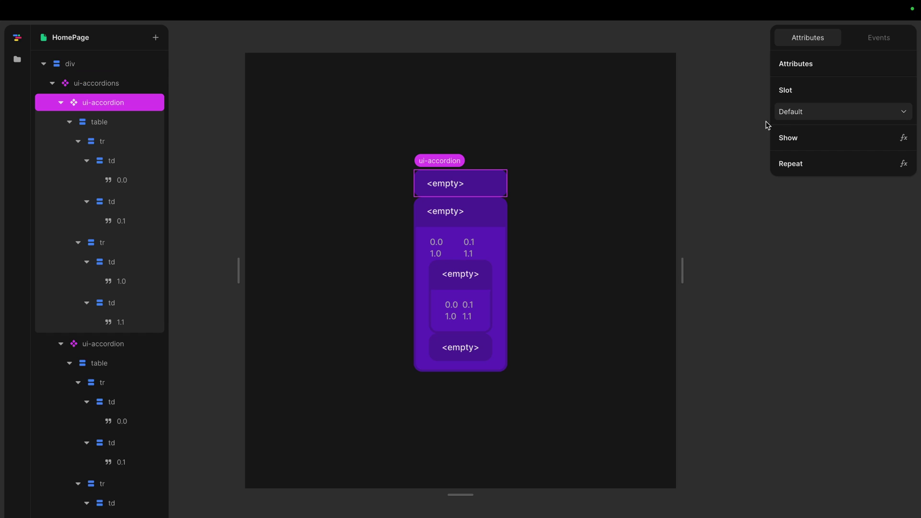
click(70, 121)
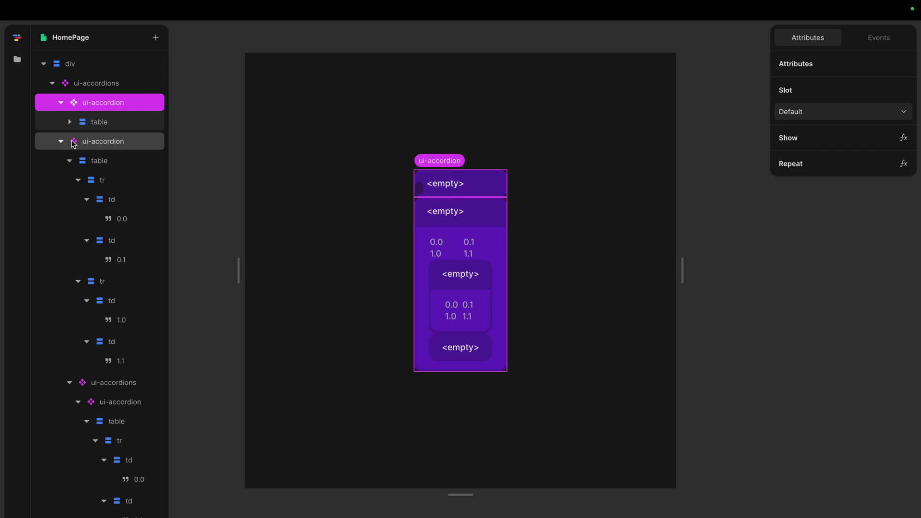
click(61, 102)
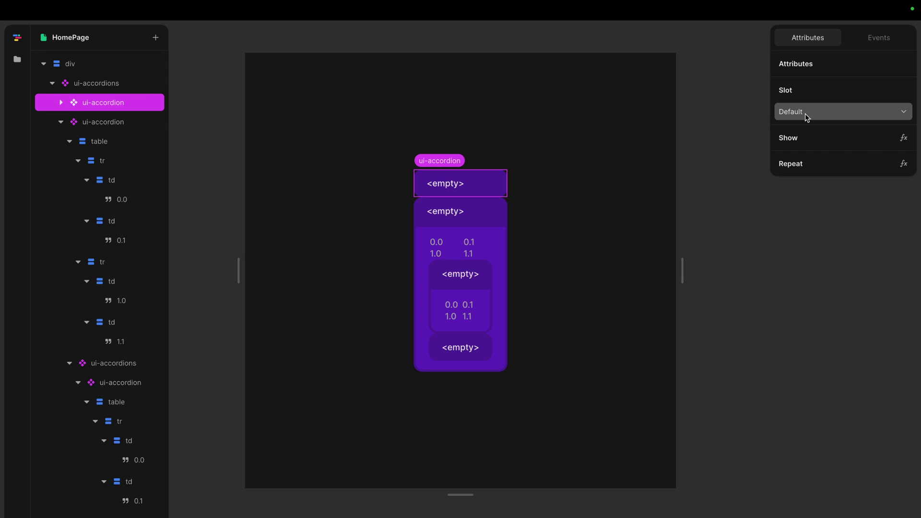
- Add a 'header' attribute to ui-accordion with test value Hello world
double_click(122, 102)
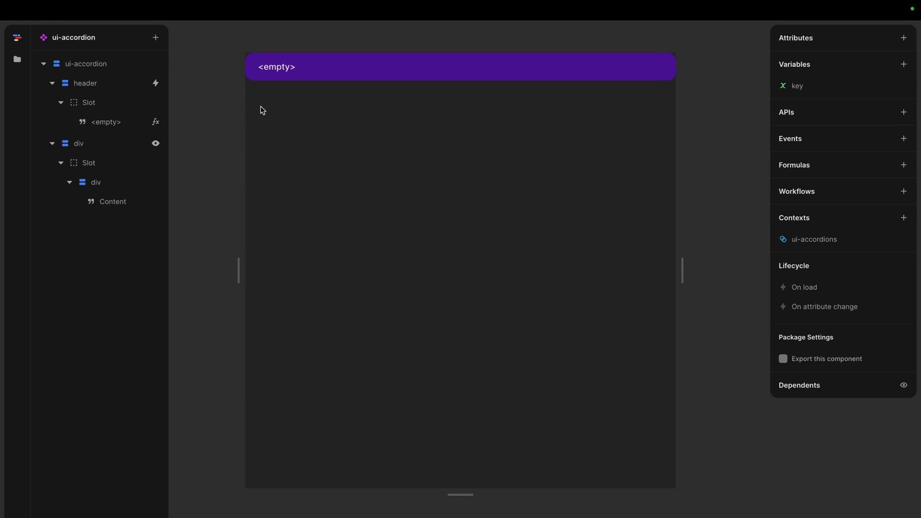
click(903, 37)
text(header)
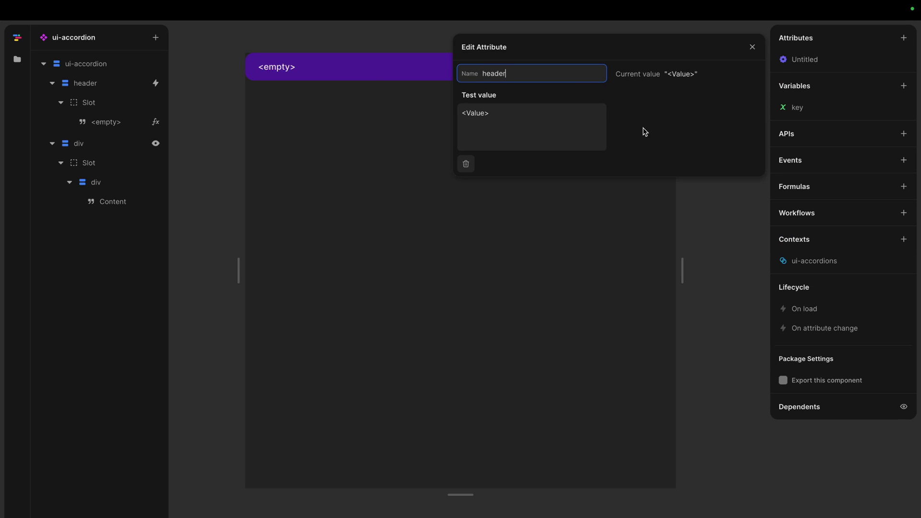
click(562, 135)
text(Hello world)
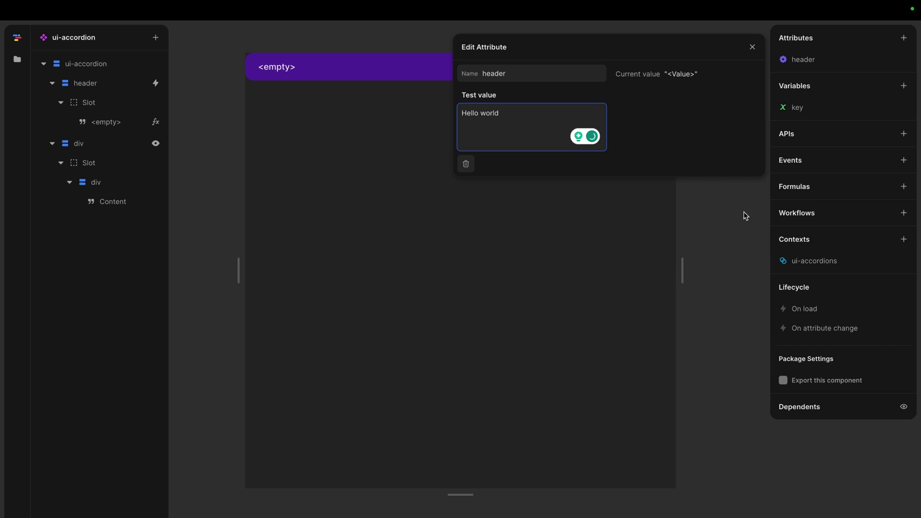
click(362, 179)
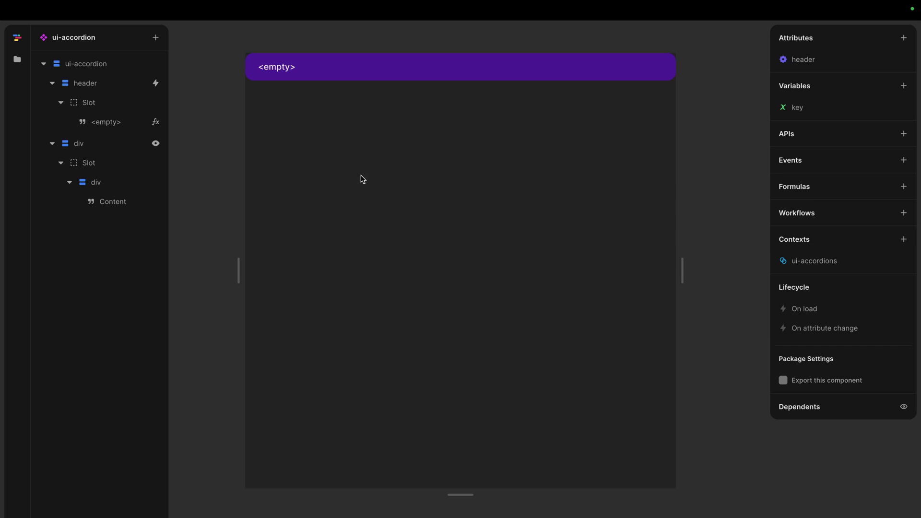
- Bind the header text's Text formula to the header attribute
click(116, 123)
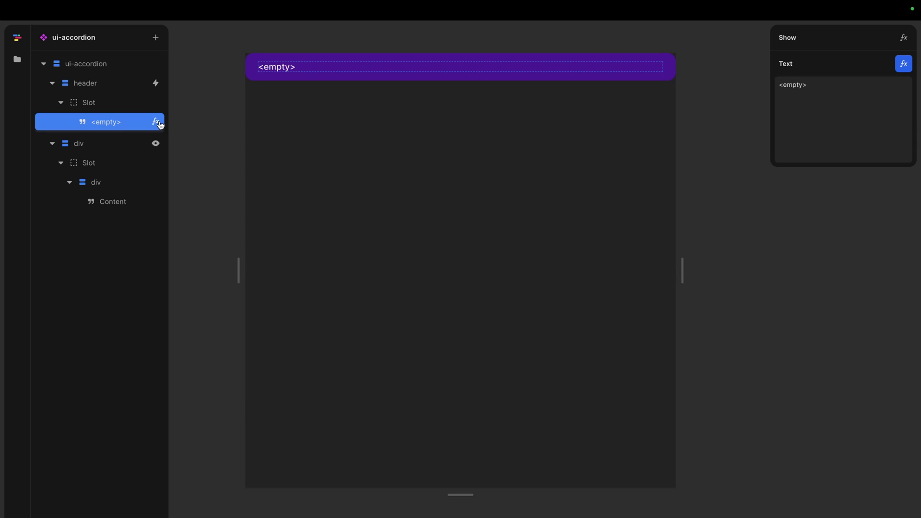
click(903, 63)
click(267, 364)
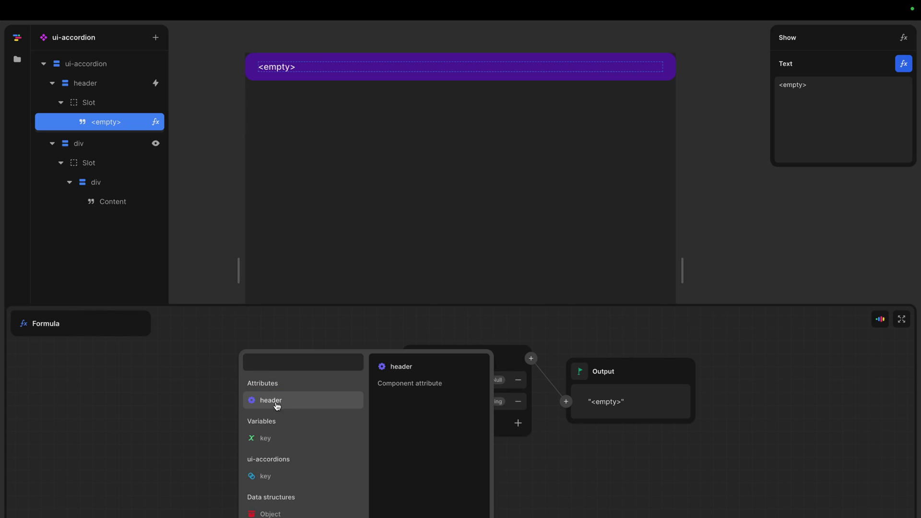
click(300, 405)
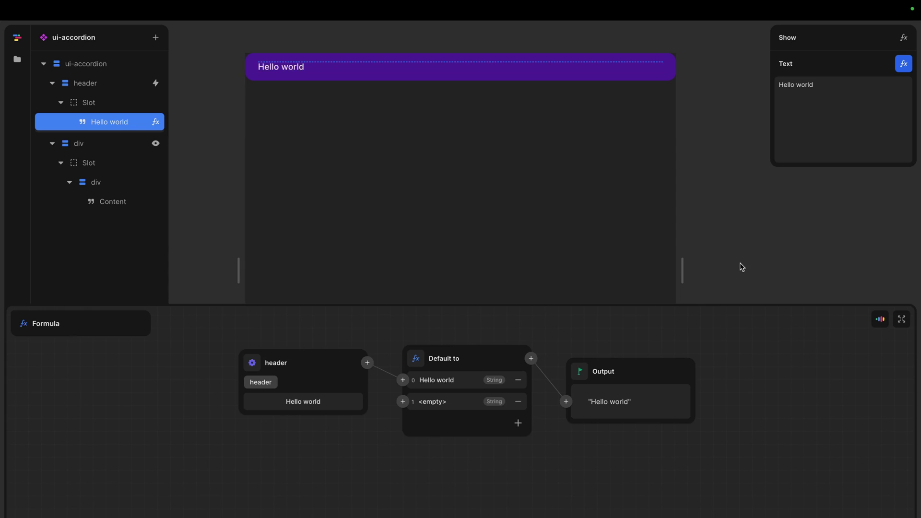
click(829, 274)
click(17, 58)
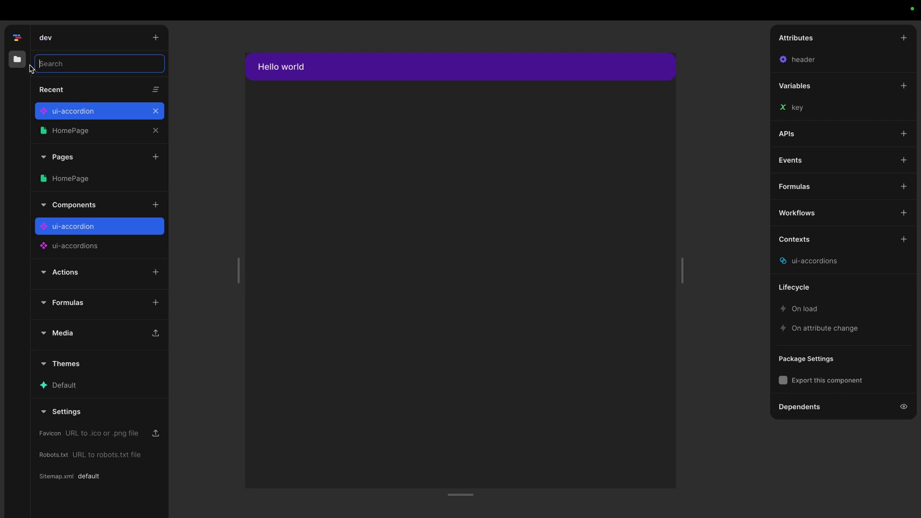
click(91, 126)
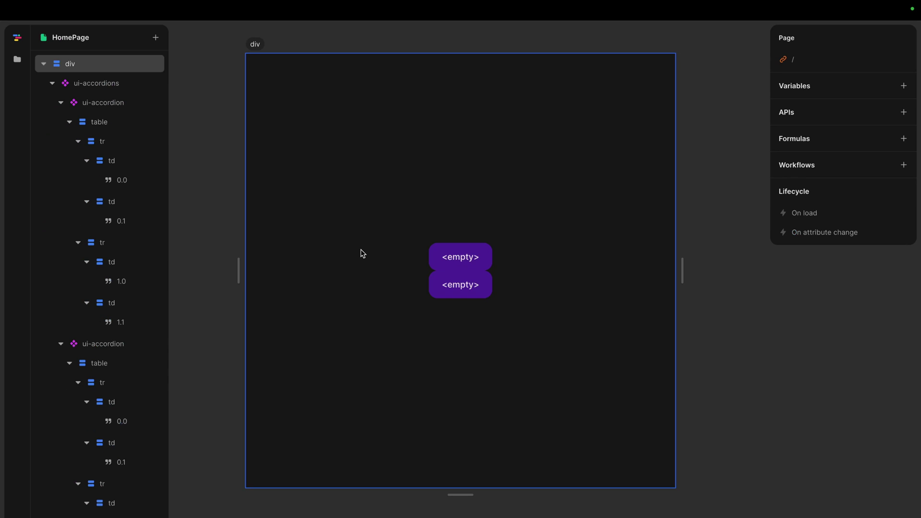
click(117, 107)
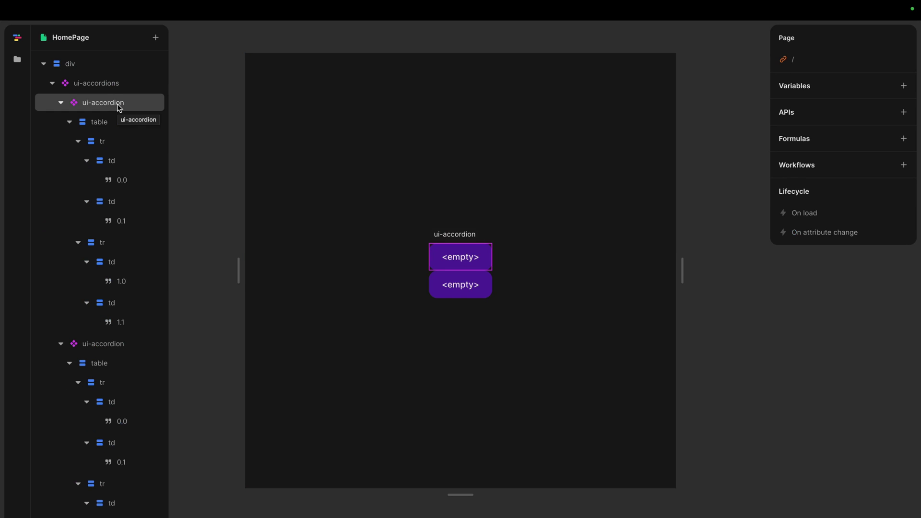
click(118, 105)
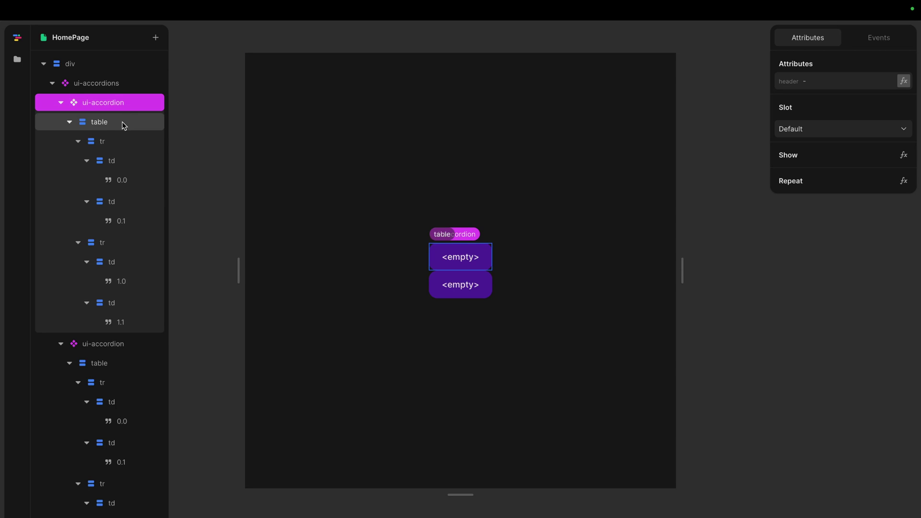
click(120, 84)
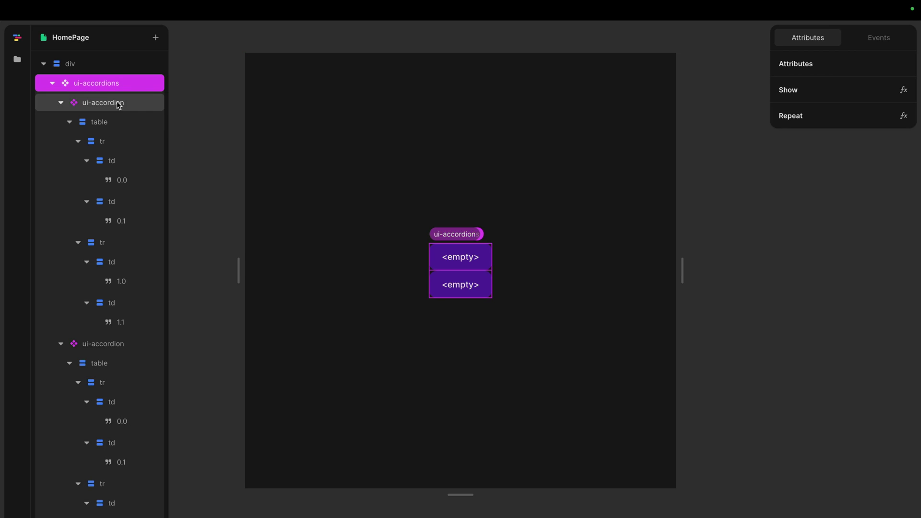
click(101, 109)
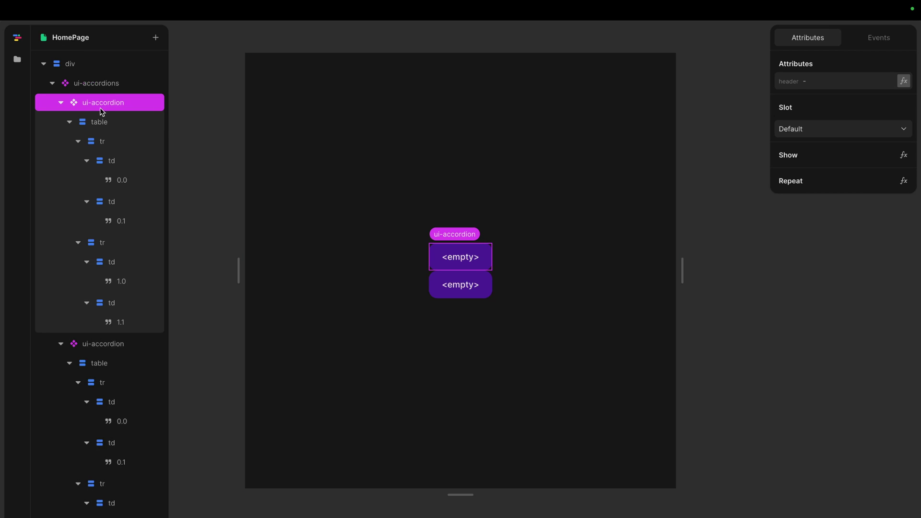
- Paste a ui-accordion with its table into the root div, move it above ui-accordions, and preview
click(80, 64)
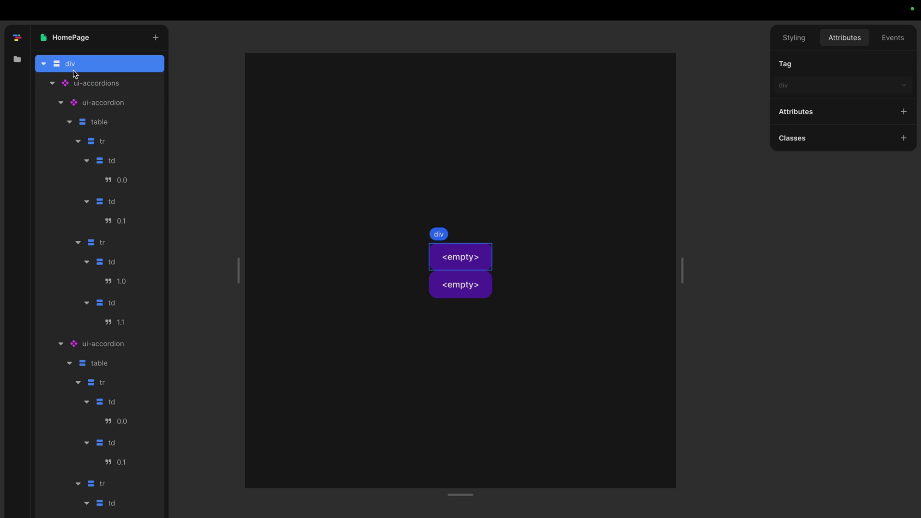
click(52, 83)
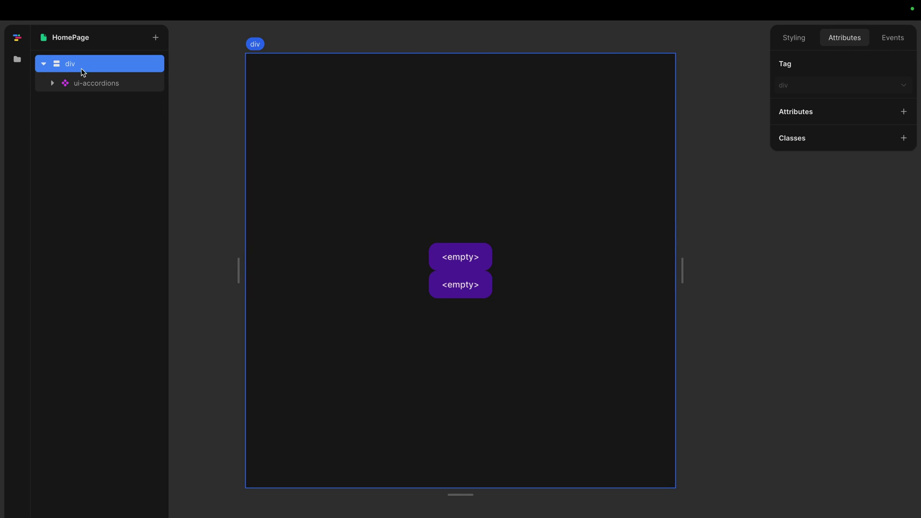
key(ctrl+v)
drag(91, 109, 59, 72)
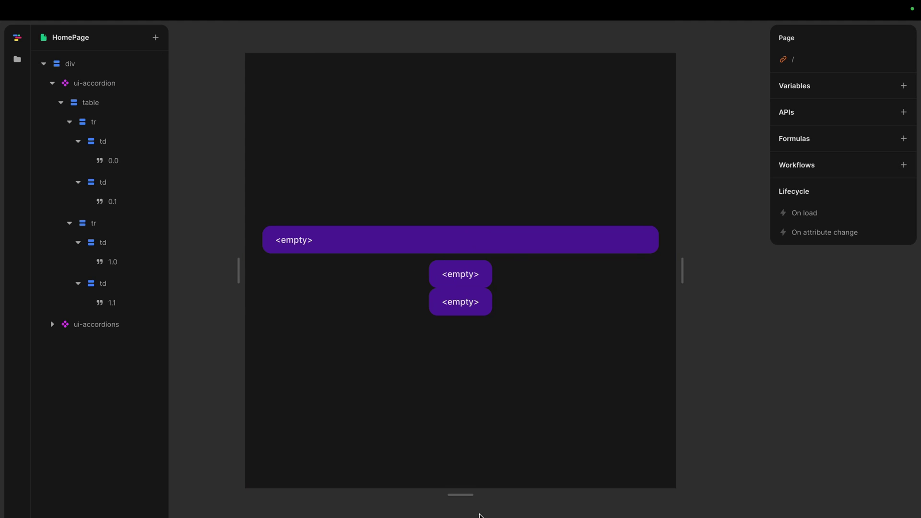
key(ctrl+backslash)
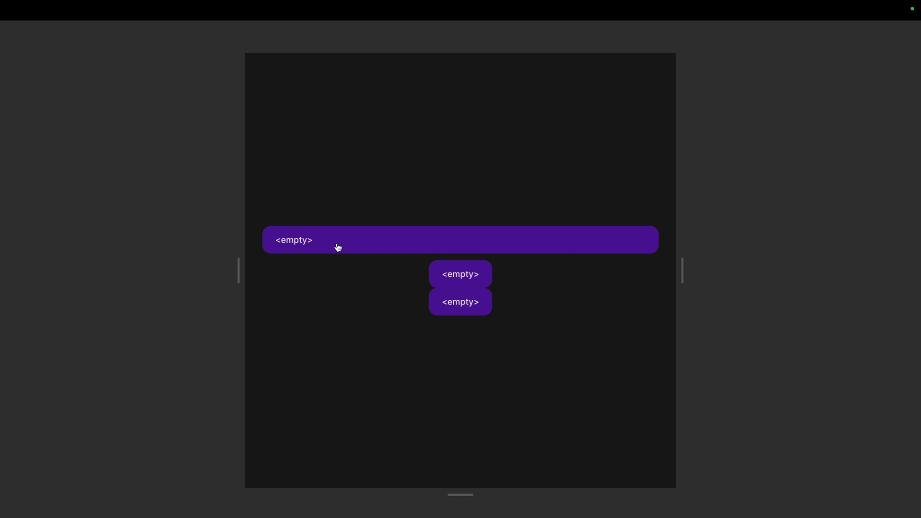
key(ctrl+backslash)
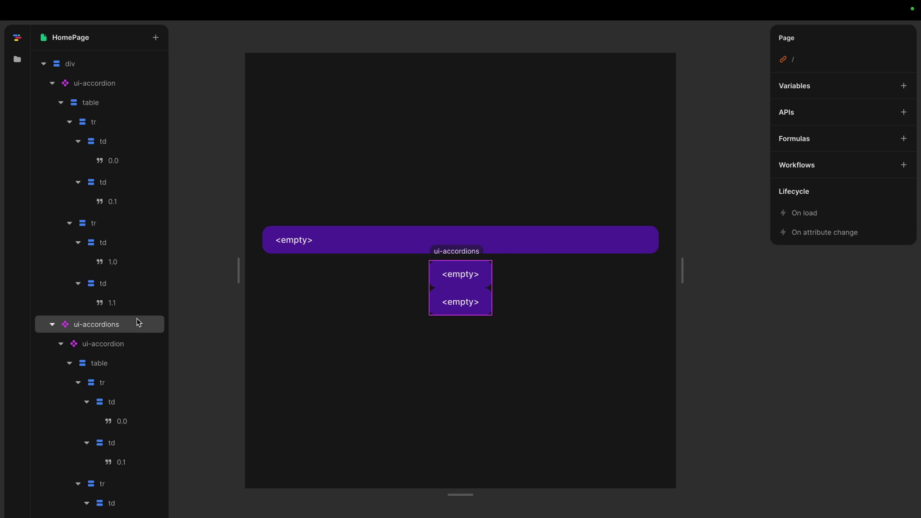
- Delete the standalone ui-accordion from the page div
click(352, 237)
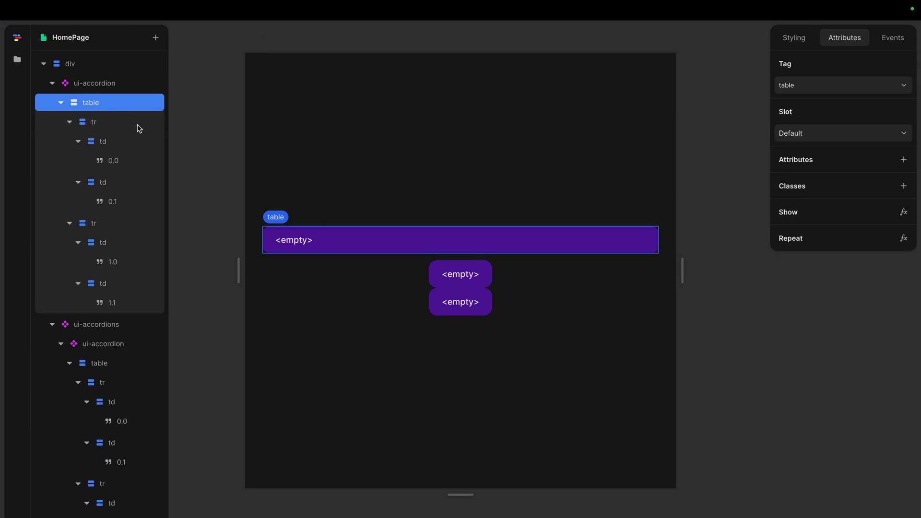
click(98, 86)
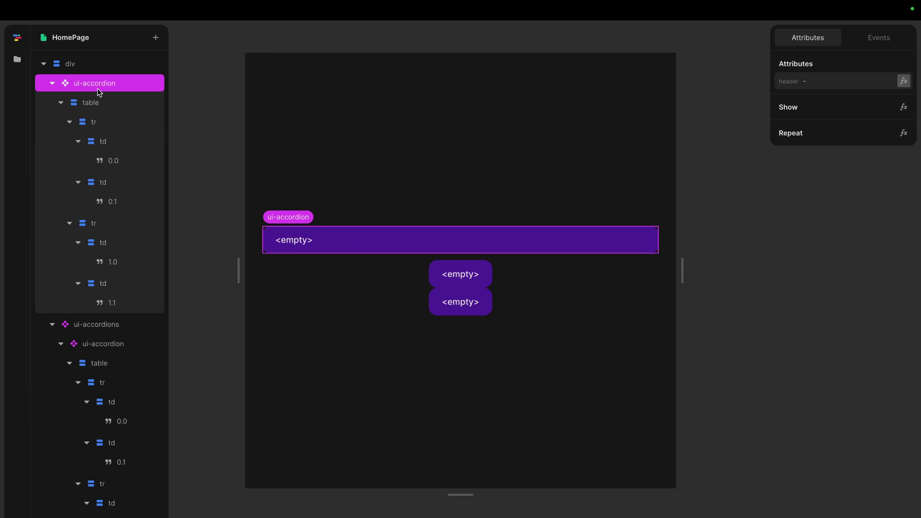
key(Delete)
- Set the header attribute of the group's first ui-accordion to Hello
click(108, 93)
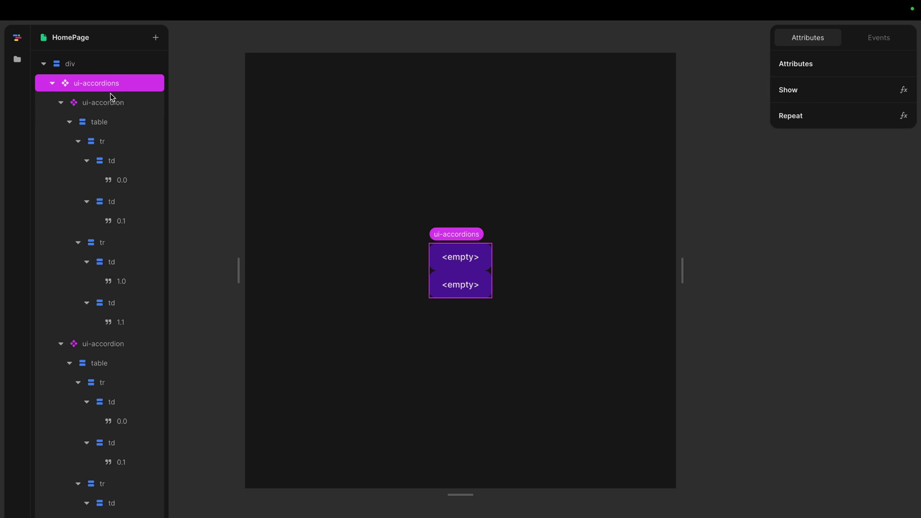
click(115, 99)
click(821, 81)
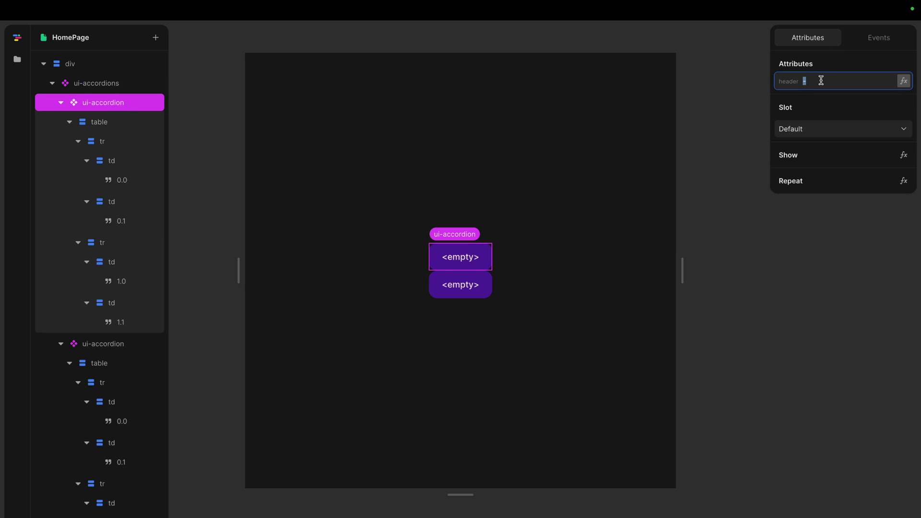
text(Hello)
click(736, 95)
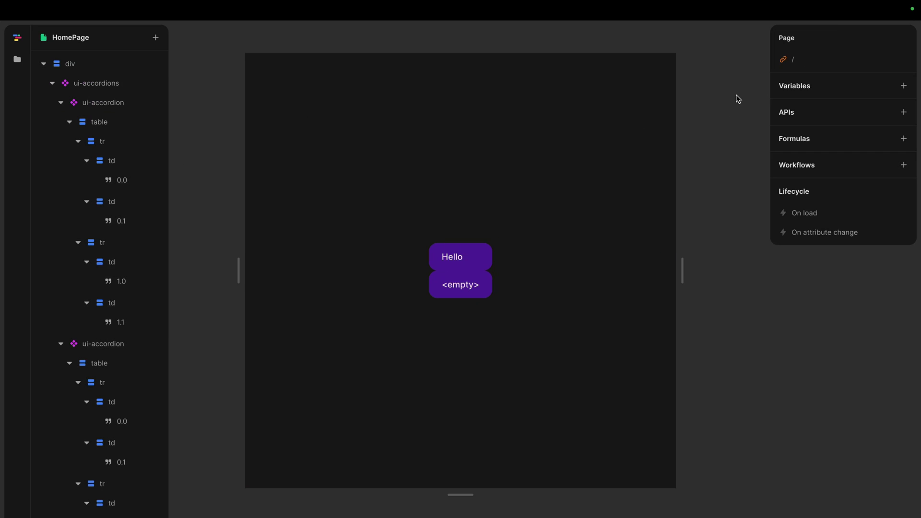
click(589, 149)
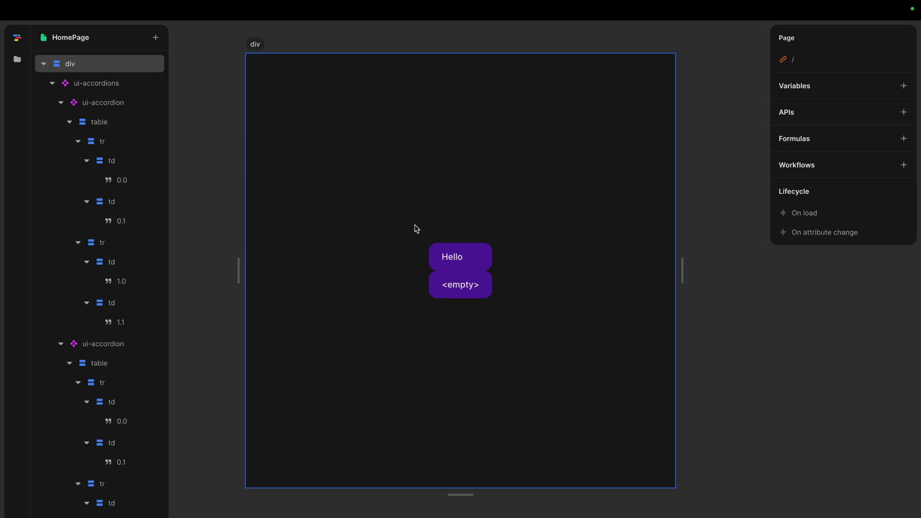
- Collapse the first and second ui-accordion items in the element tree
click(111, 100)
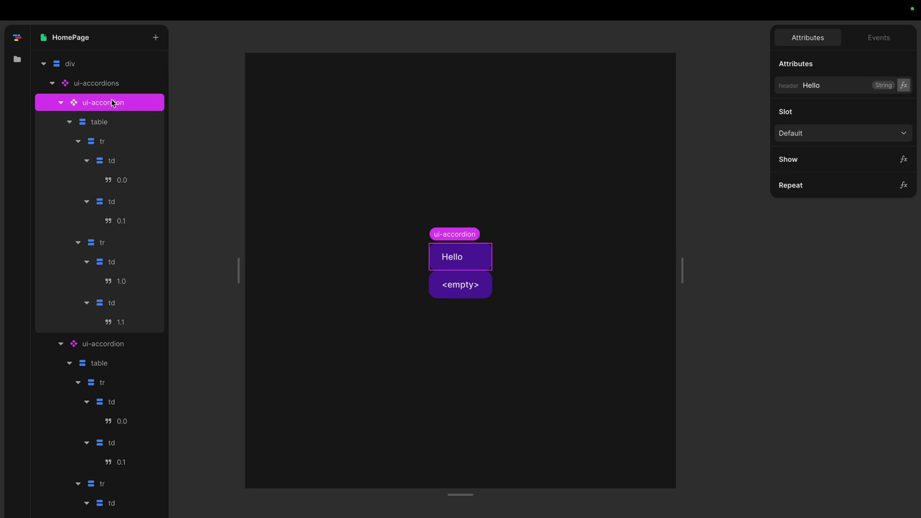
click(60, 103)
click(61, 122)
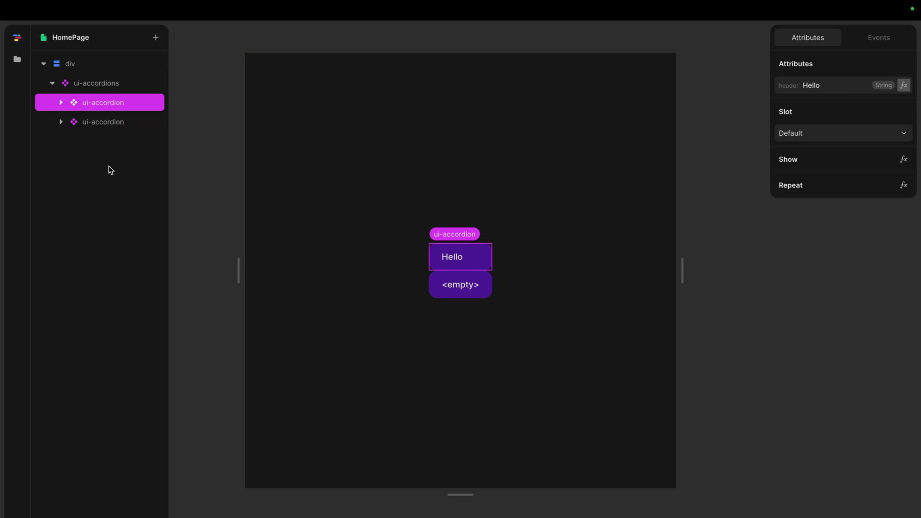
click(107, 124)
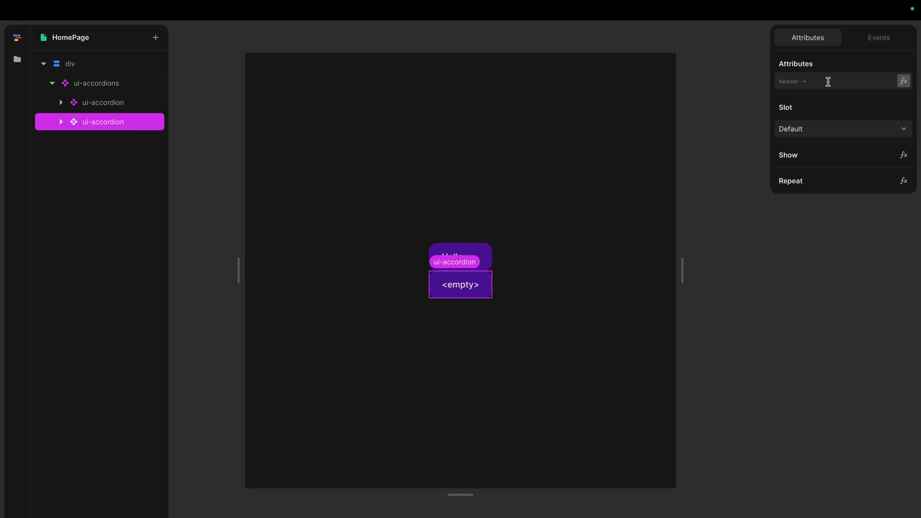
click(108, 107)
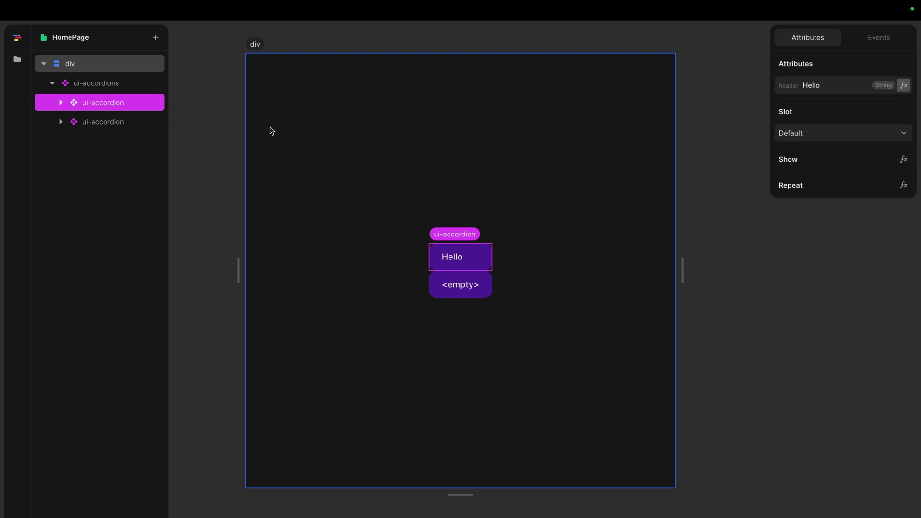
click(116, 89)
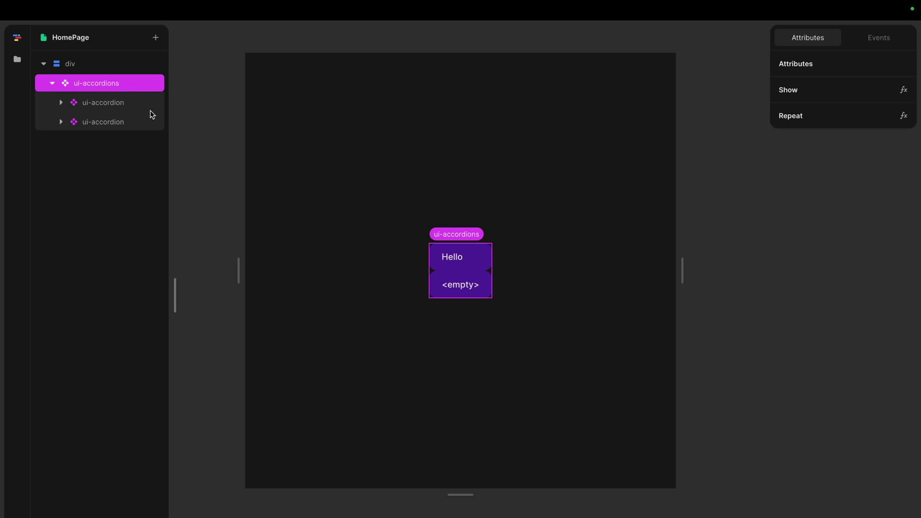
click(205, 123)
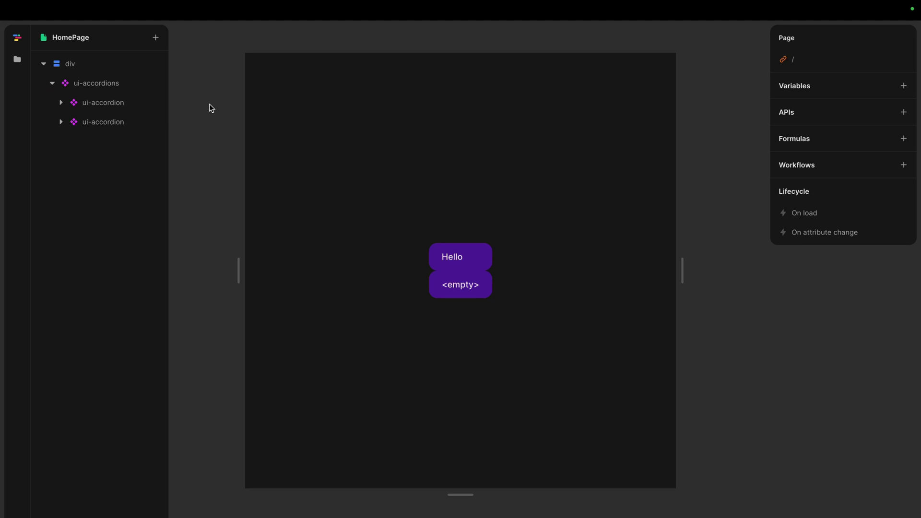
click(99, 82)
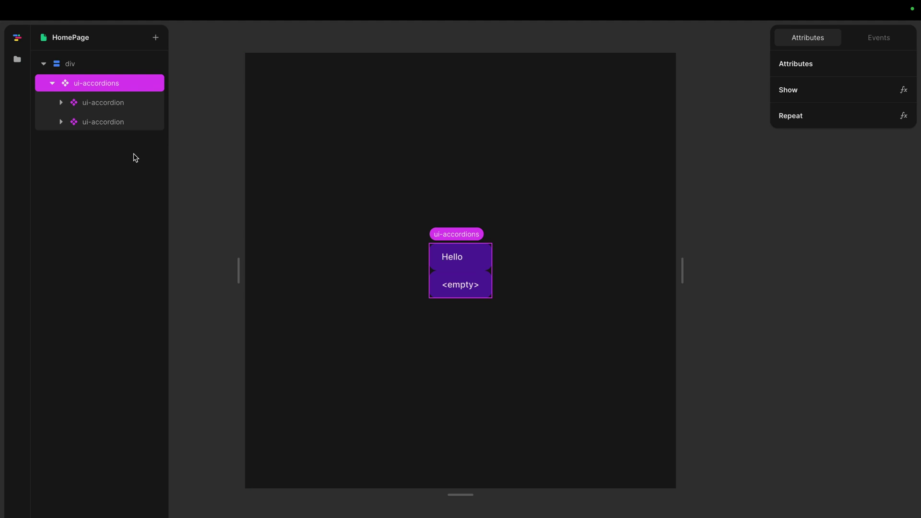
click(233, 146)
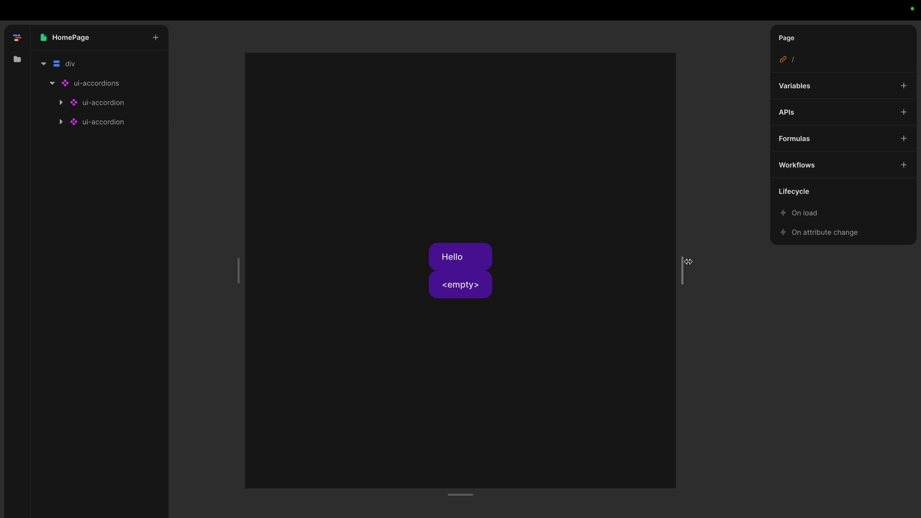
- Drag the canvas's right resize handle inward twice to narrow the HomePage preview
mouse_move(689, 261)
mouse_down()
mouse_move(667, 262)
mouse_move(675, 261)
mouse_up()
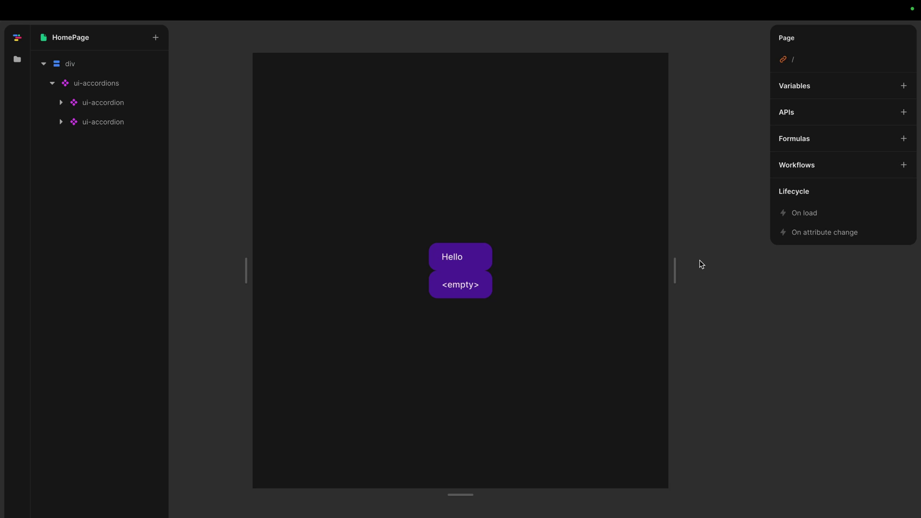
drag(673, 265, 633, 262)
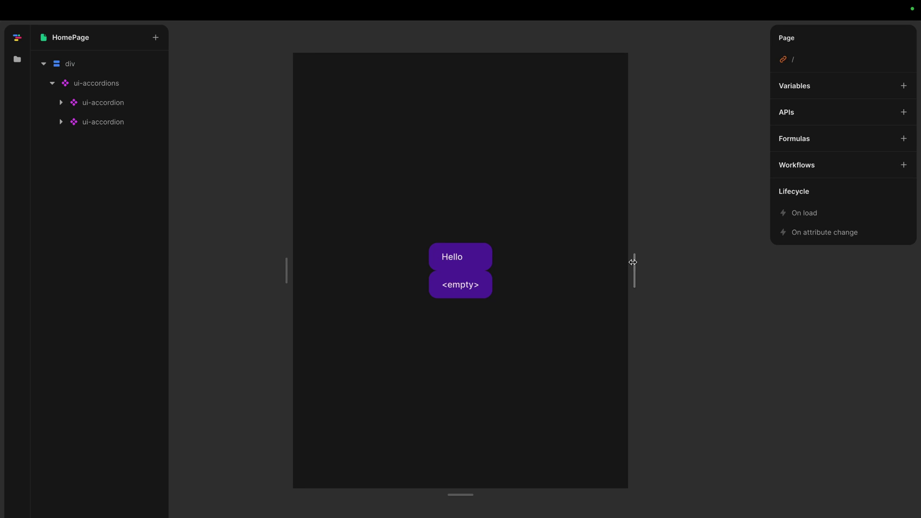